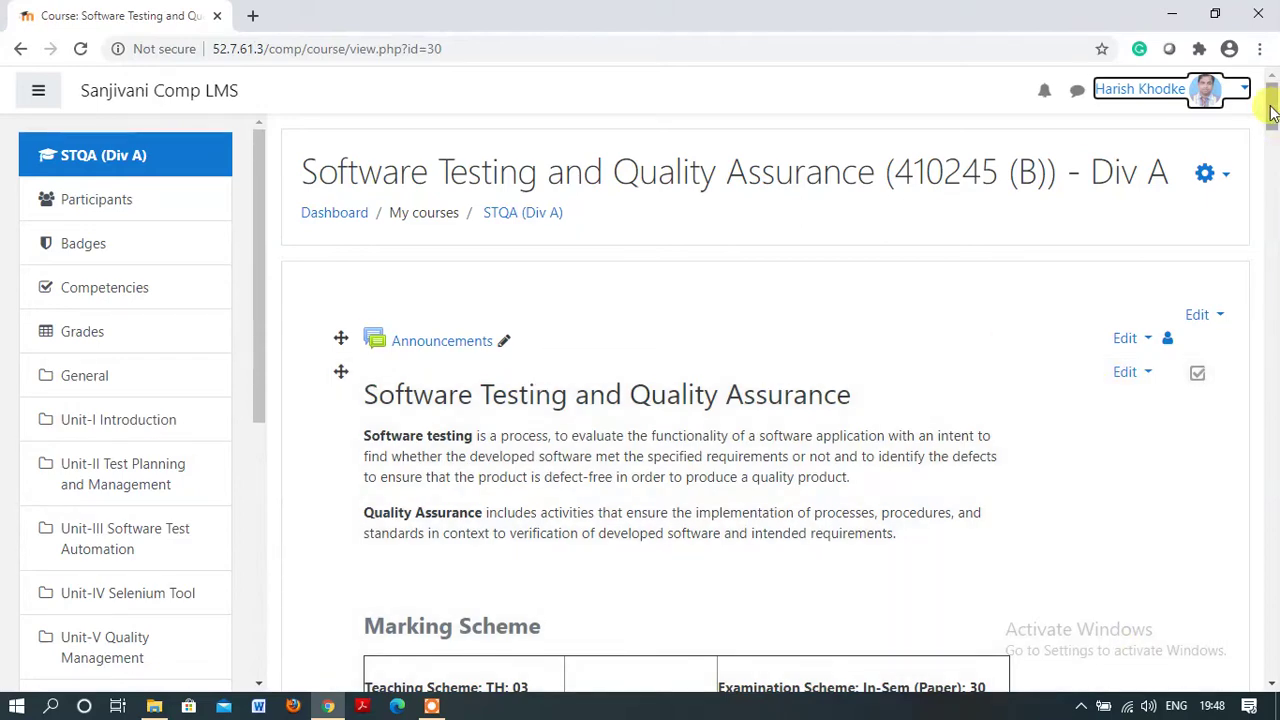
# Turn the course's editing mode off and on again.
pyautogui.moveTo(1272, 116)
pyautogui.mouseDown()
pyautogui.moveTo(1272, 309)
pyautogui.moveTo(1272, 100)
pyautogui.mouseUp()
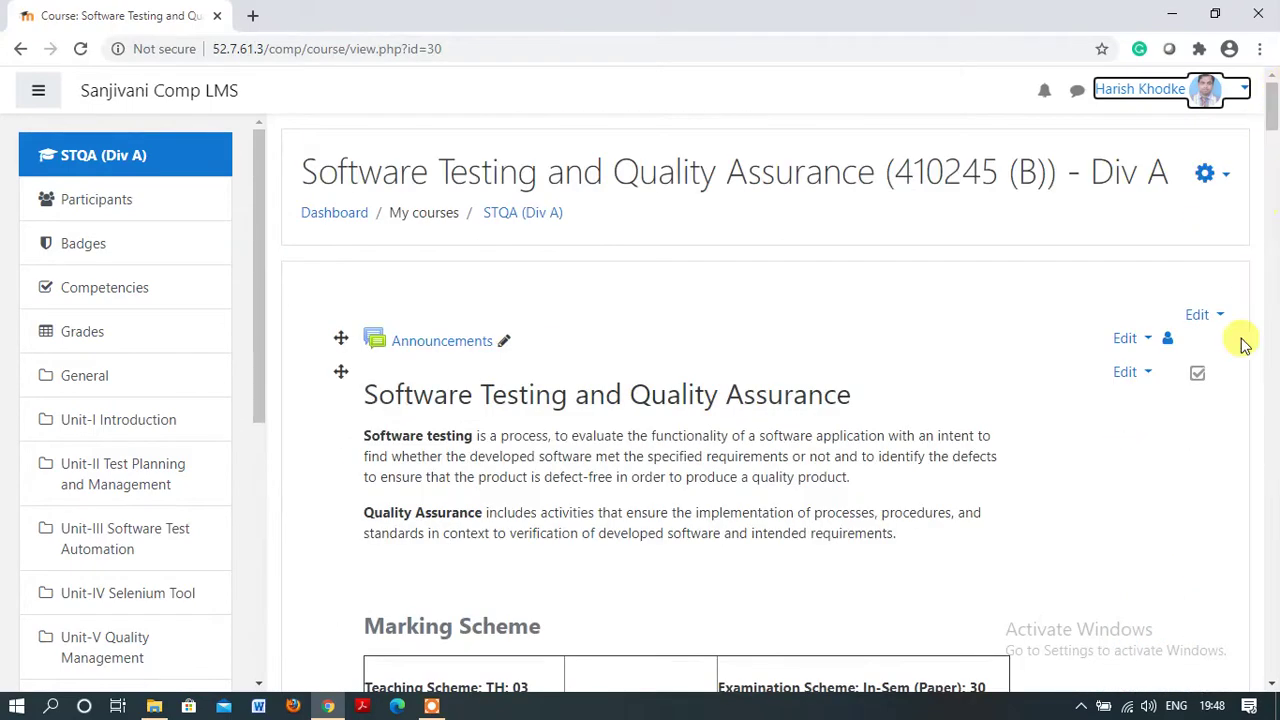
pyautogui.click(1232, 172)
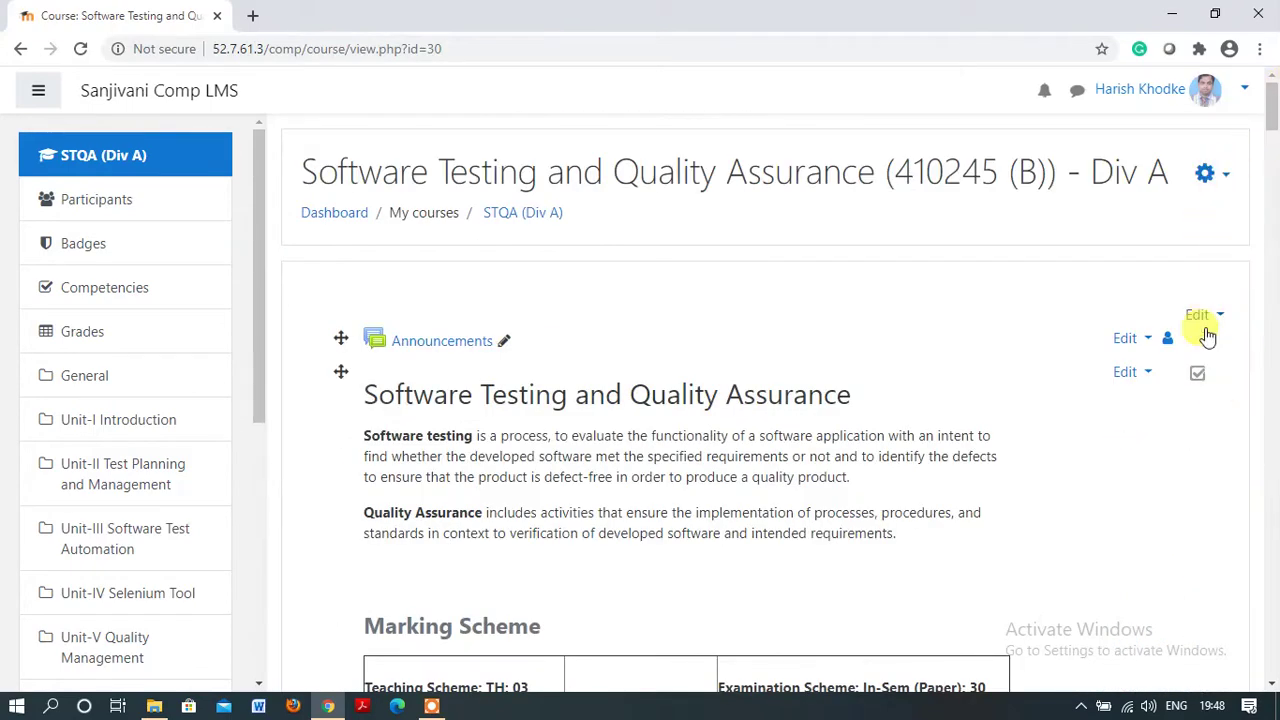
pyautogui.click(1226, 175)
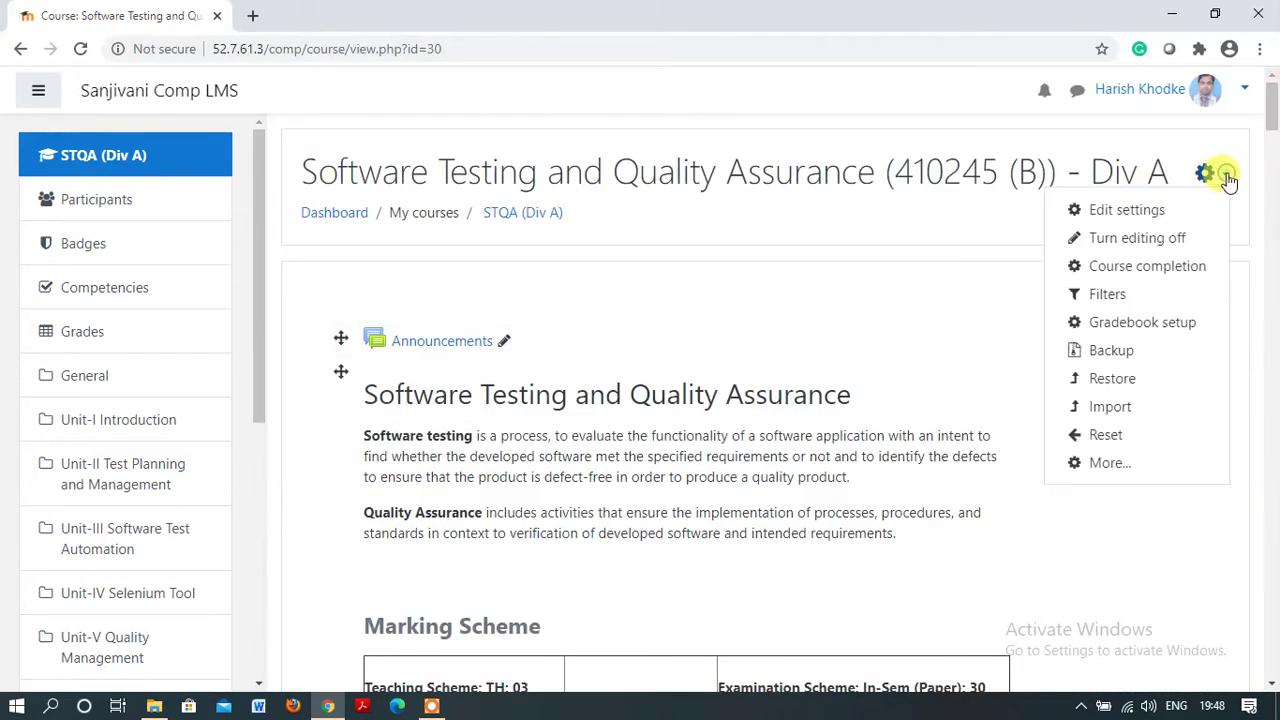
pyautogui.click(1163, 238)
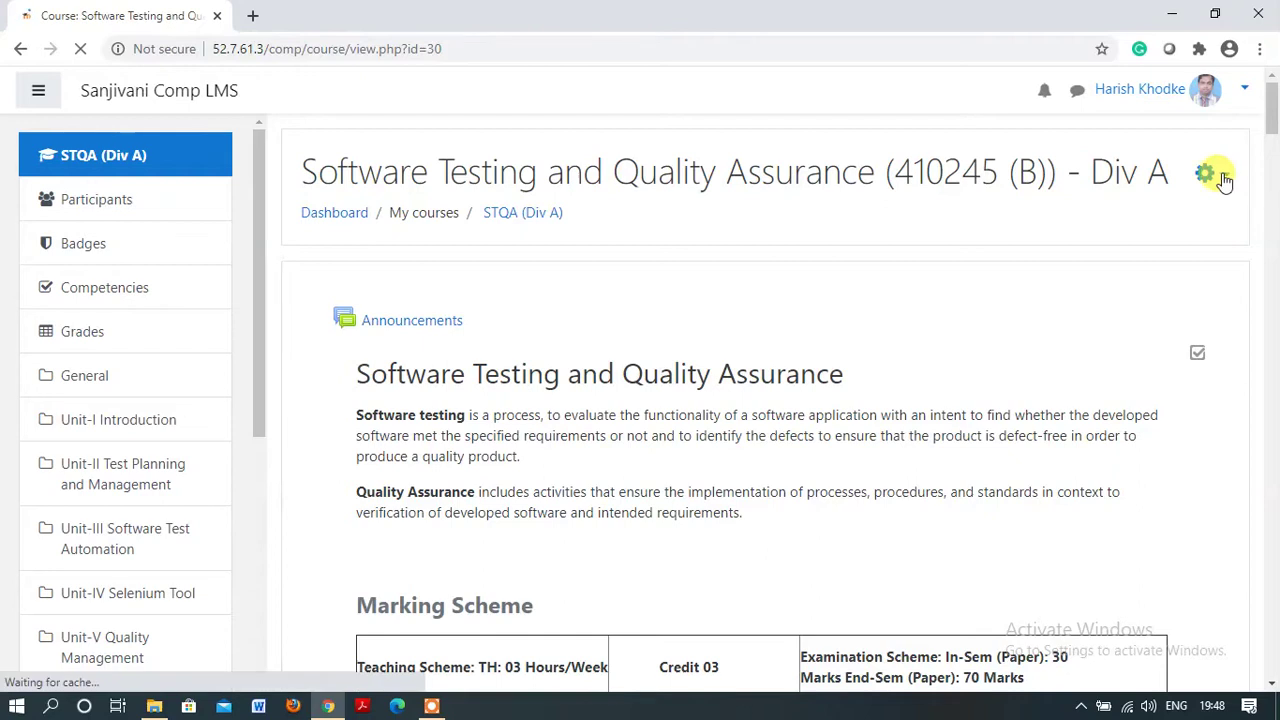
pyautogui.click(1210, 174)
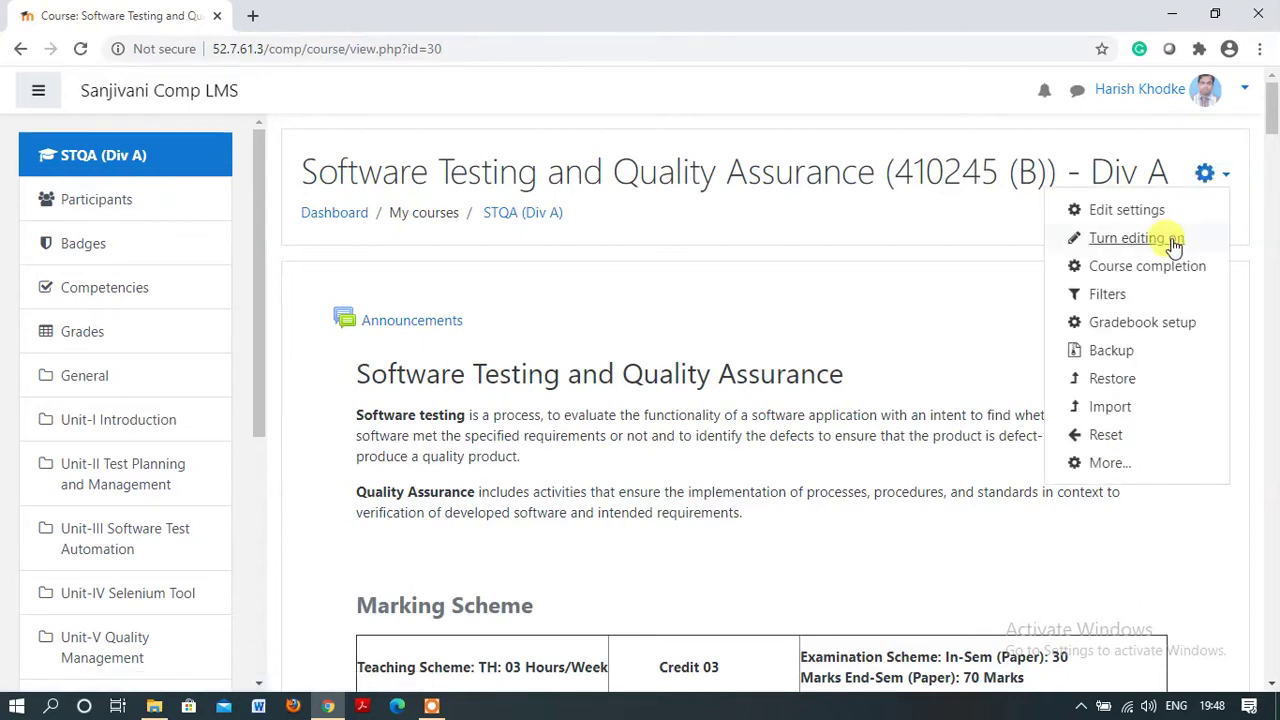
pyautogui.click(1130, 238)
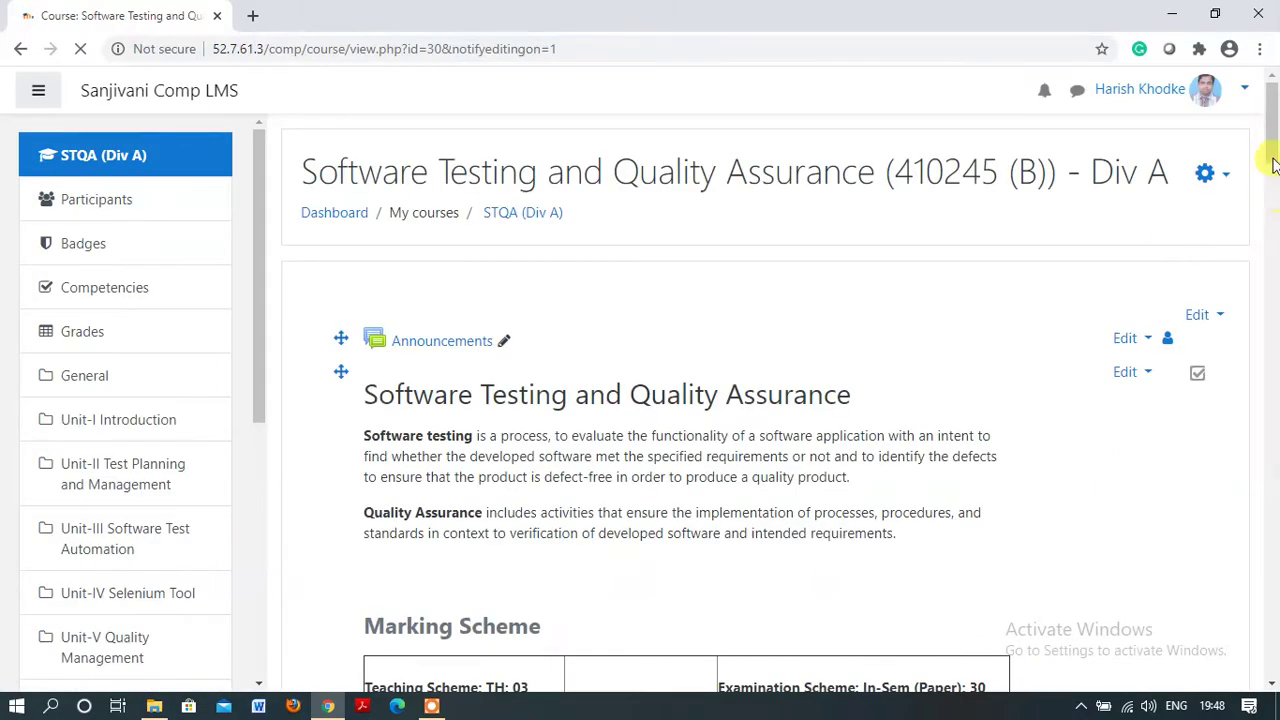
# Add a BigBlueButtonBN activity to the Unit-I Introduction section of the course.
pyautogui.moveTo(1273, 165); pyautogui.dragTo(1273, 438)
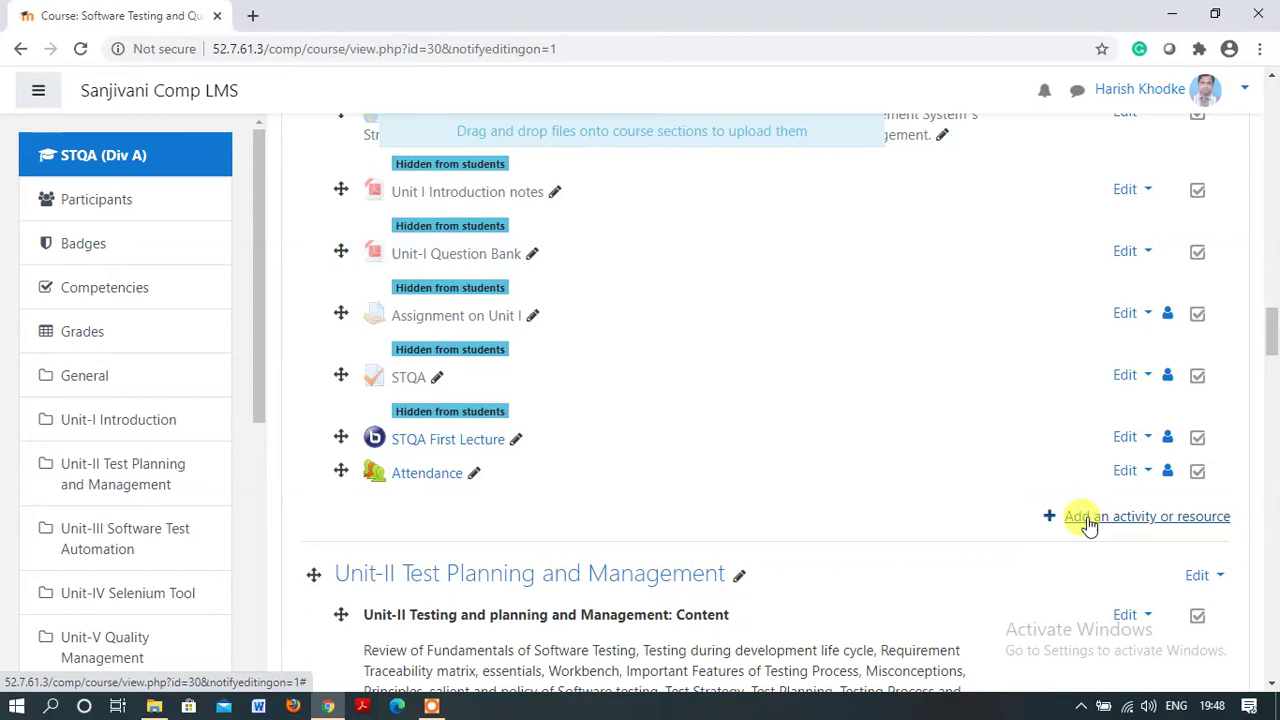
pyautogui.click(1090, 523)
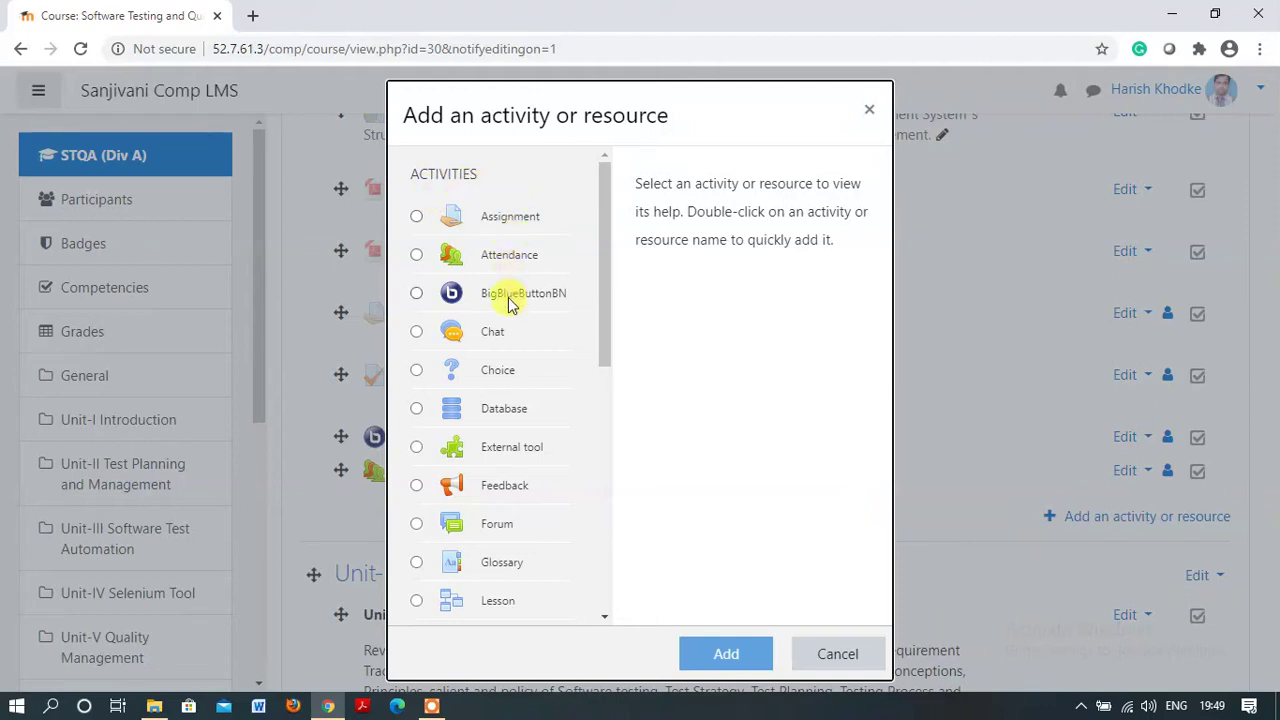
pyautogui.click(417, 294)
pyautogui.click(703, 660)
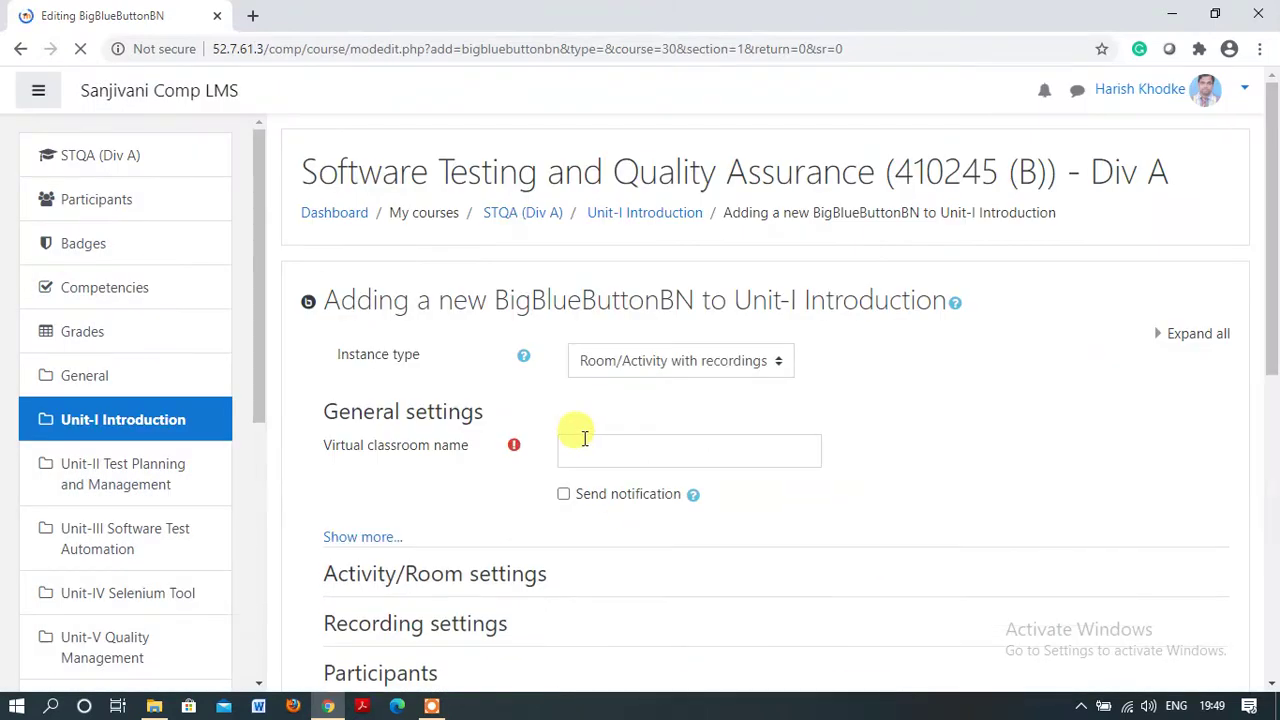
# Name the virtual classroom "STQA session 04/8/2020" in the general settings.
pyautogui.click(579, 453)
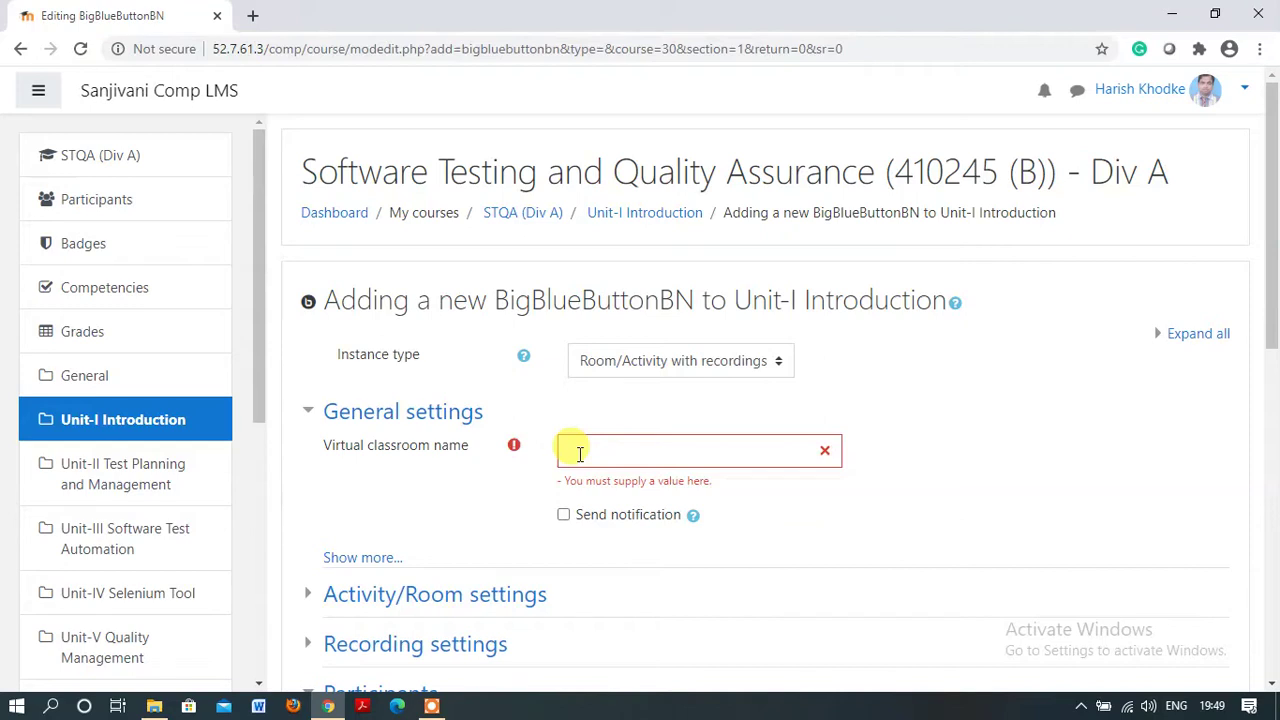
pyautogui.click(579, 453)
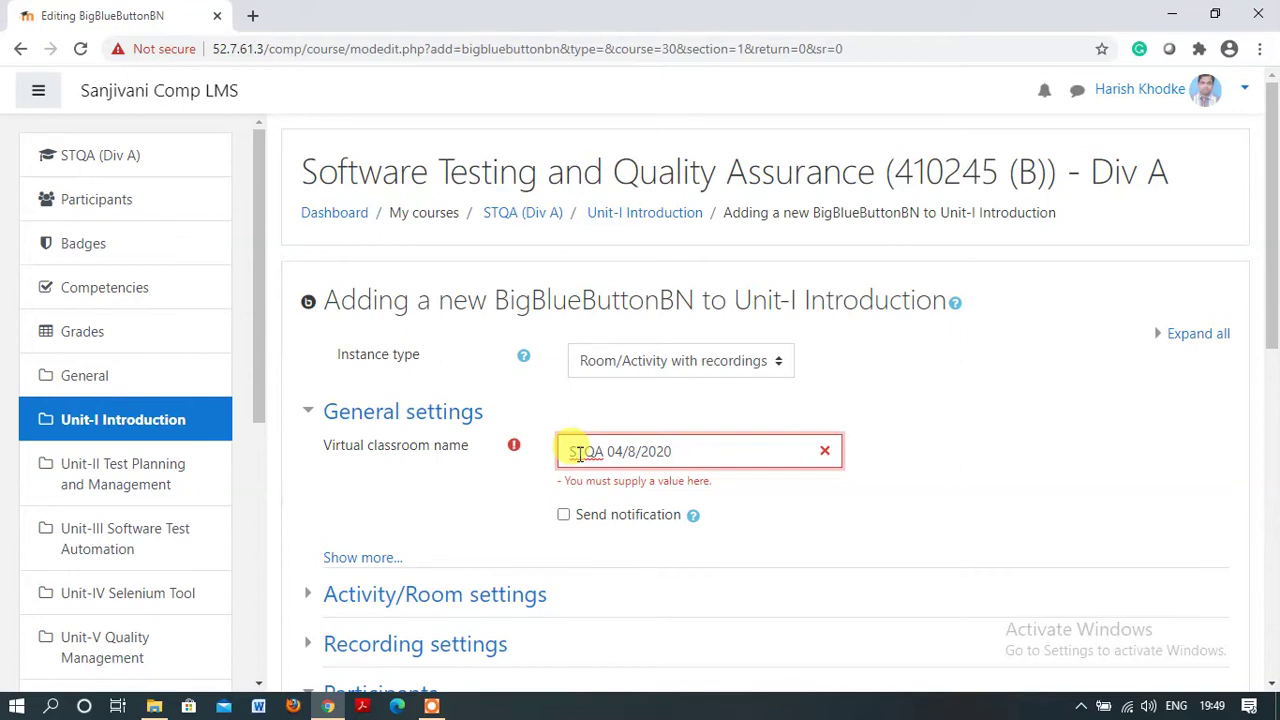
pyautogui.scroll(-1, 580, 455)
pyautogui.click(607, 357)
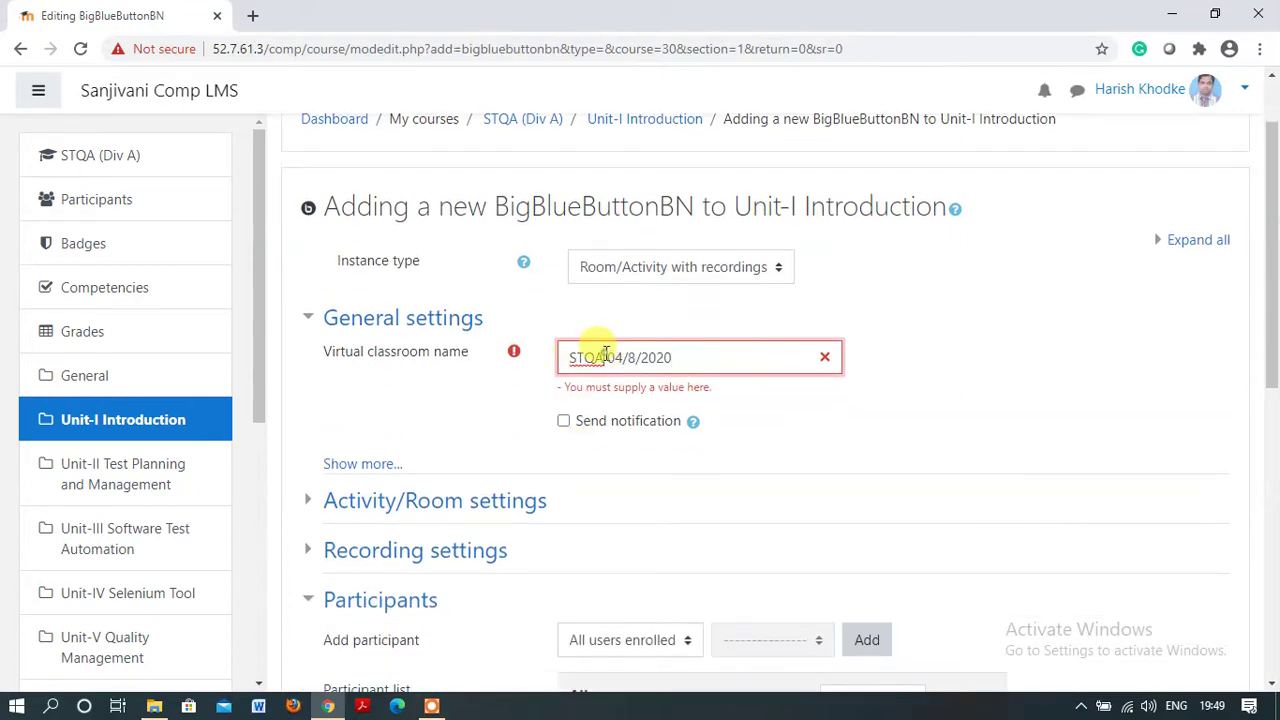
pyautogui.write('ses')
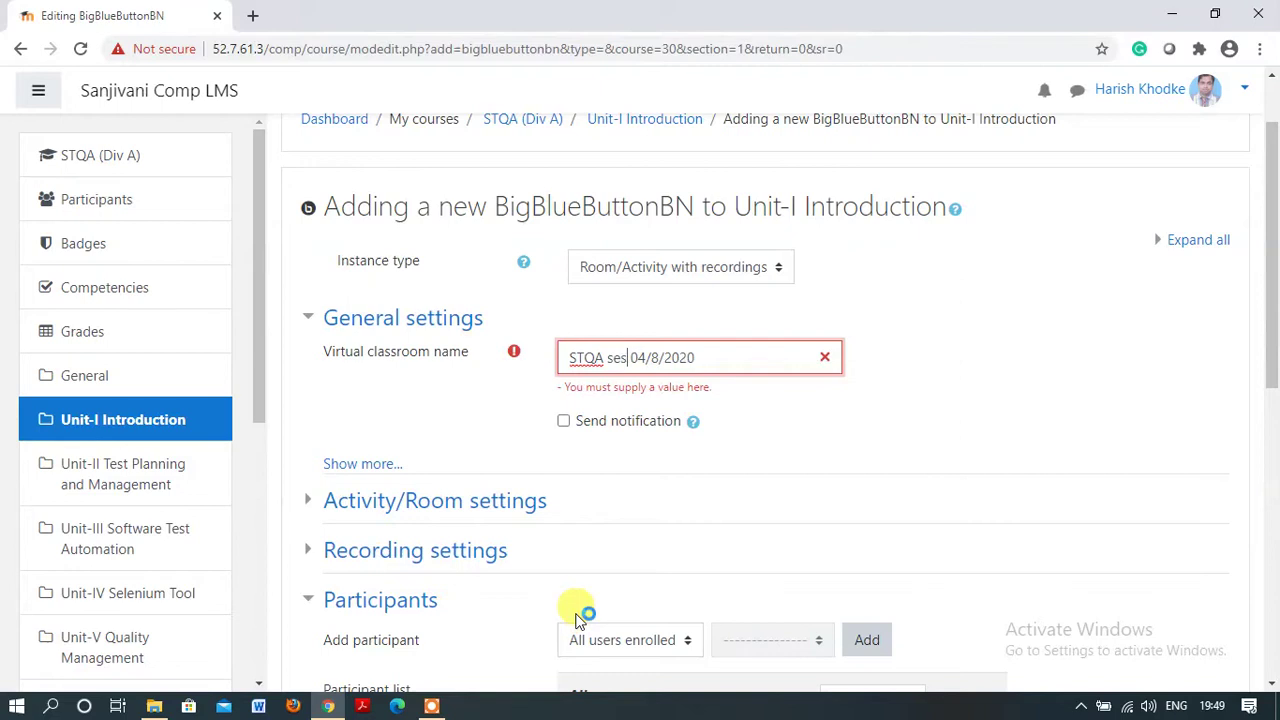
pyautogui.write('sion')
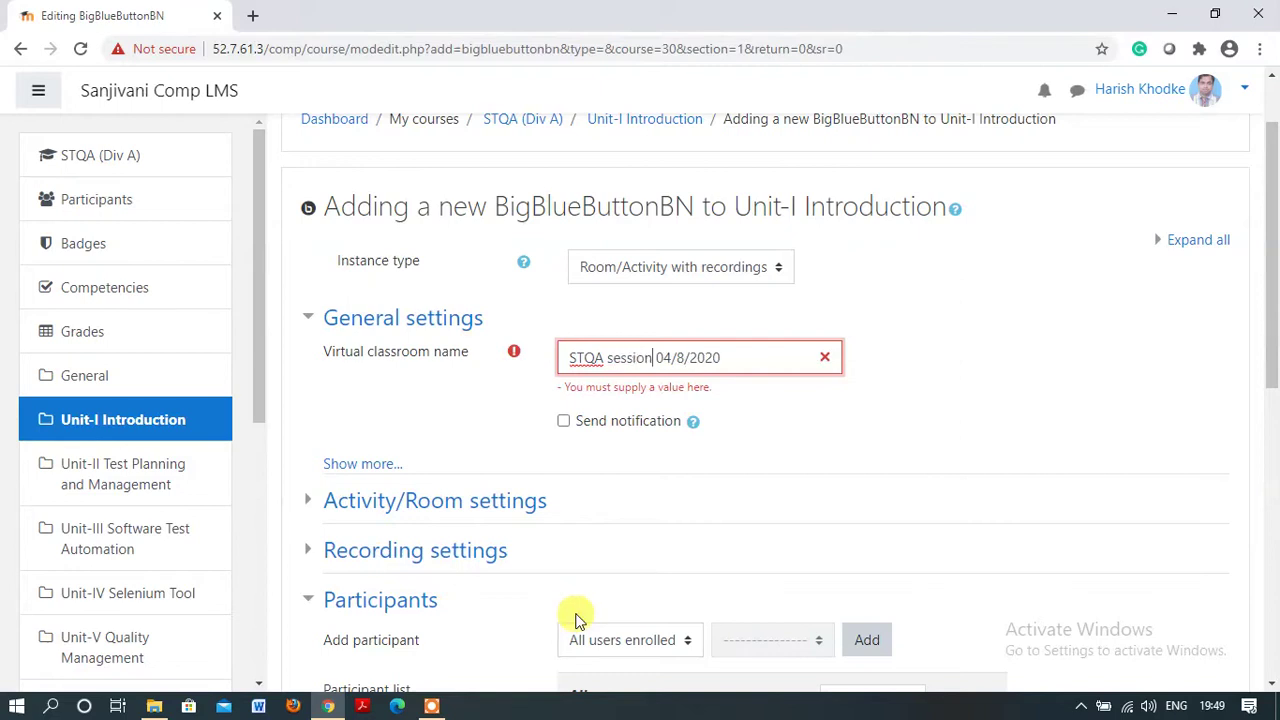
pyautogui.press('Delete')
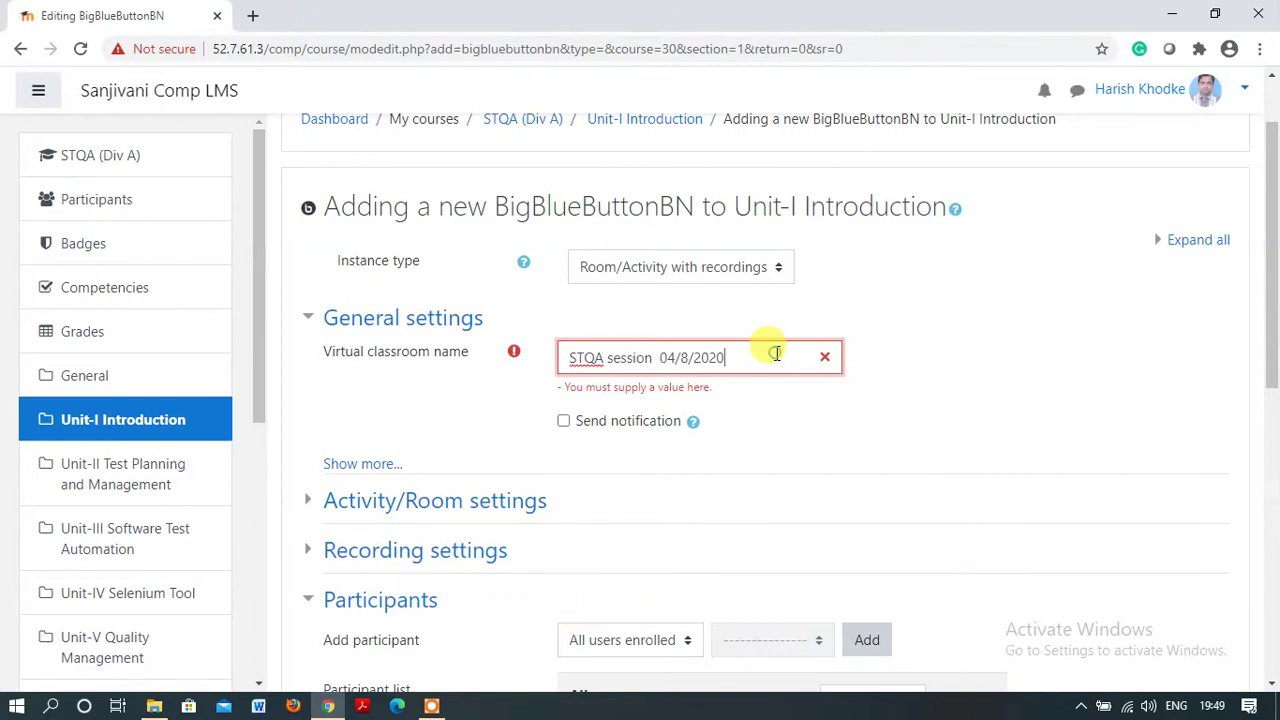
# Enable the session's Join open time in the schedule settings and set its minute to 52, for 4 August 2020, 19:52.
pyautogui.scroll(-2, 775, 353)
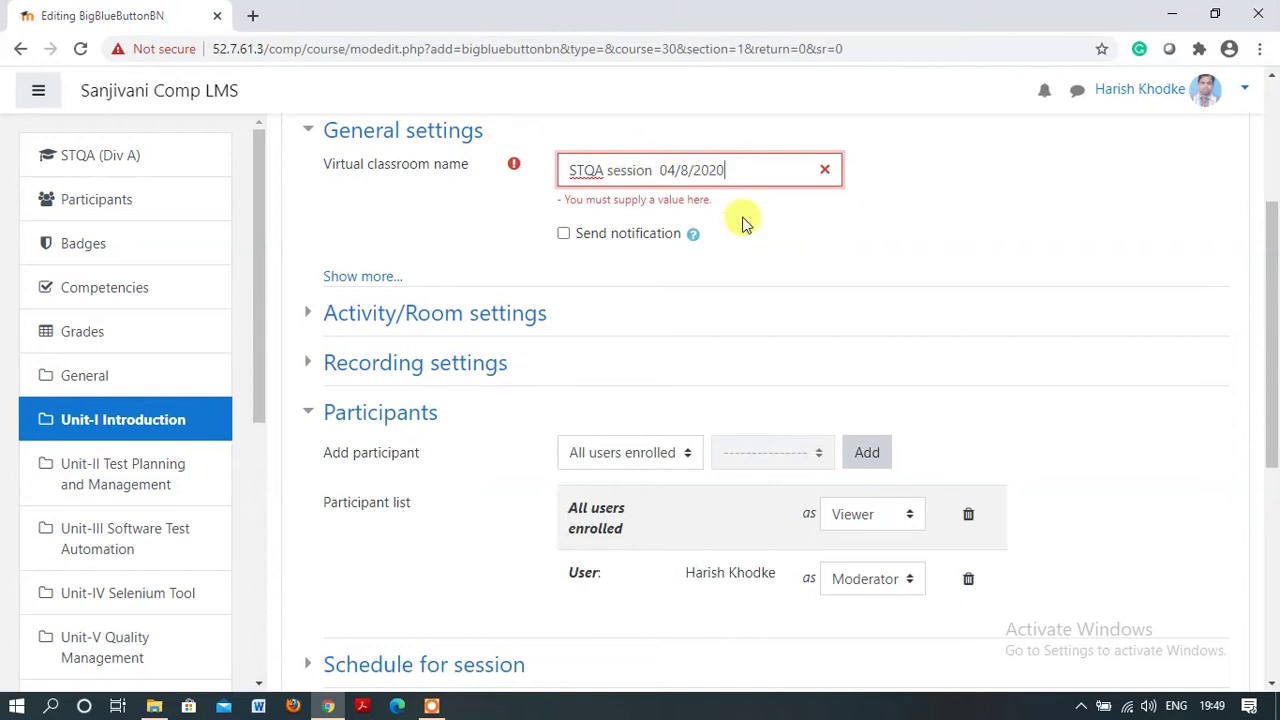
pyautogui.scroll(-1, 736, 294)
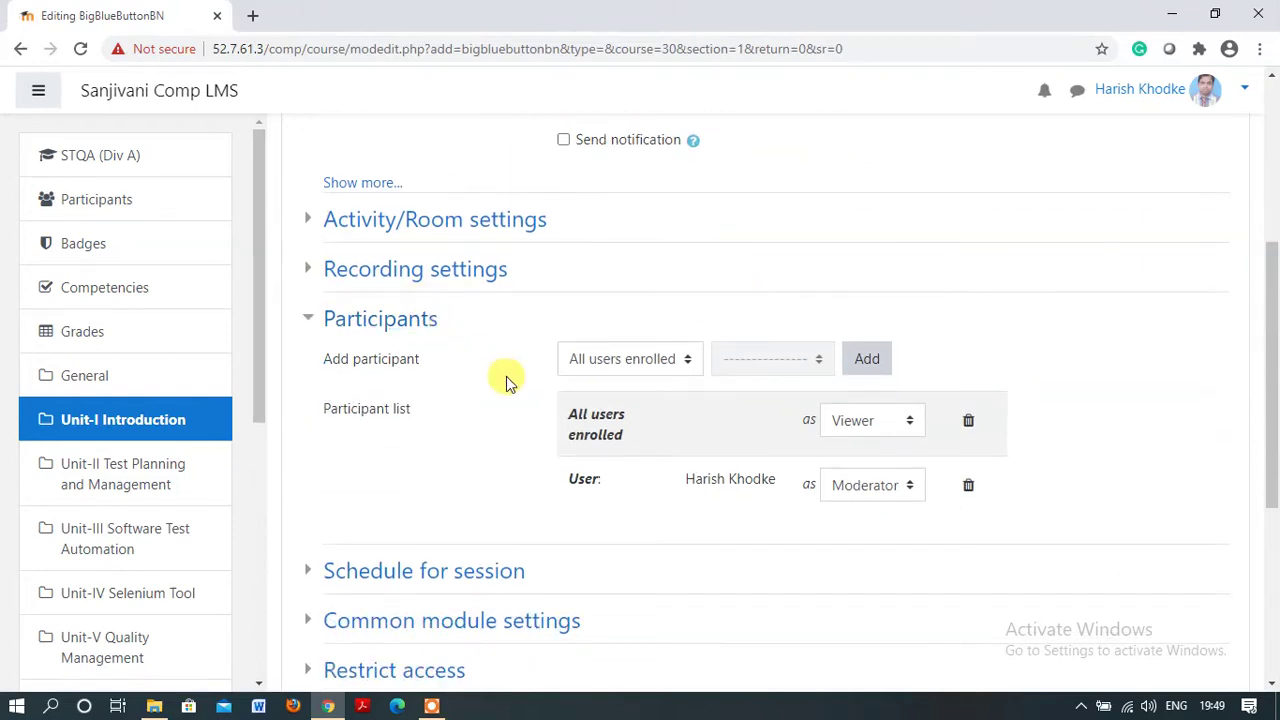
pyautogui.scroll(-1, 506, 383)
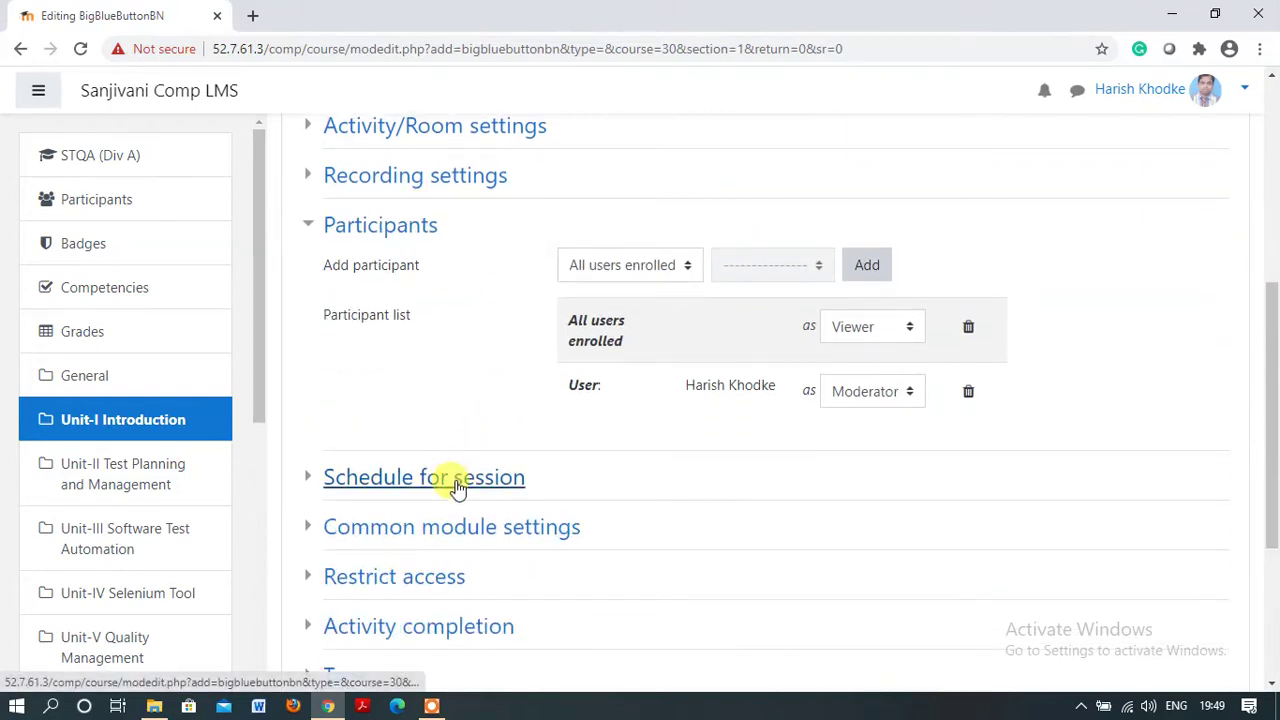
pyautogui.click(453, 484)
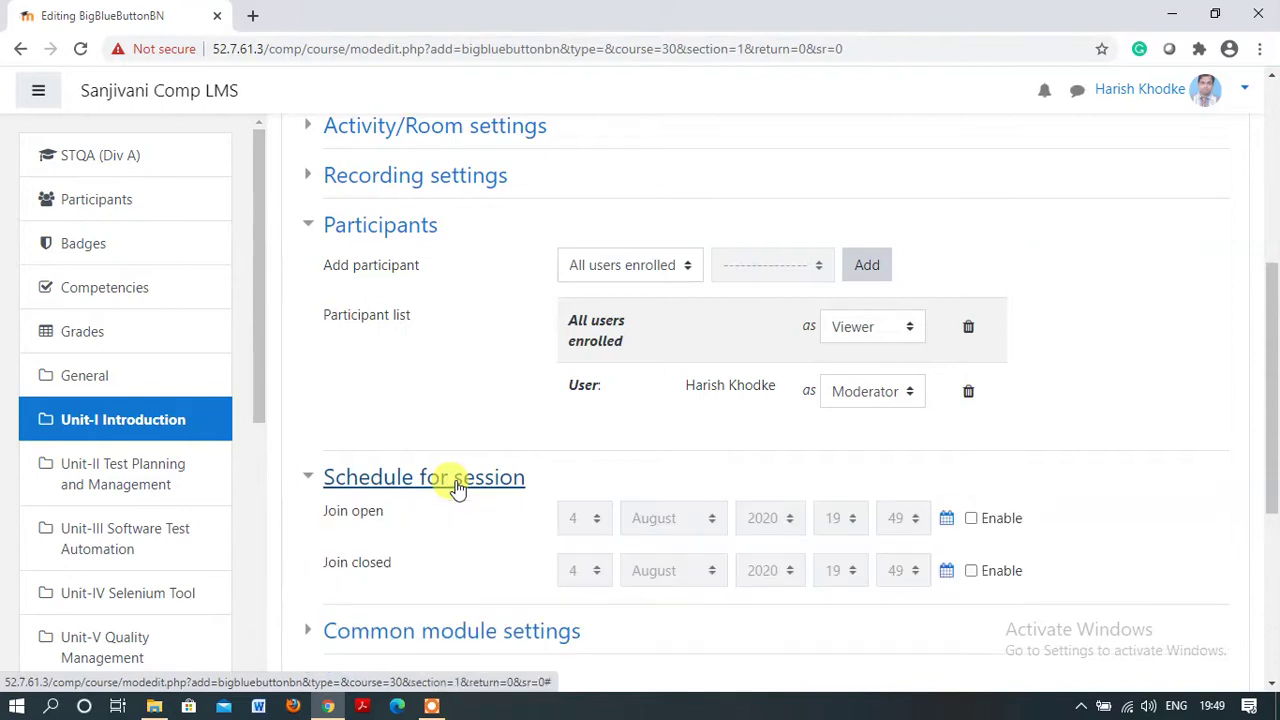
pyautogui.click(971, 519)
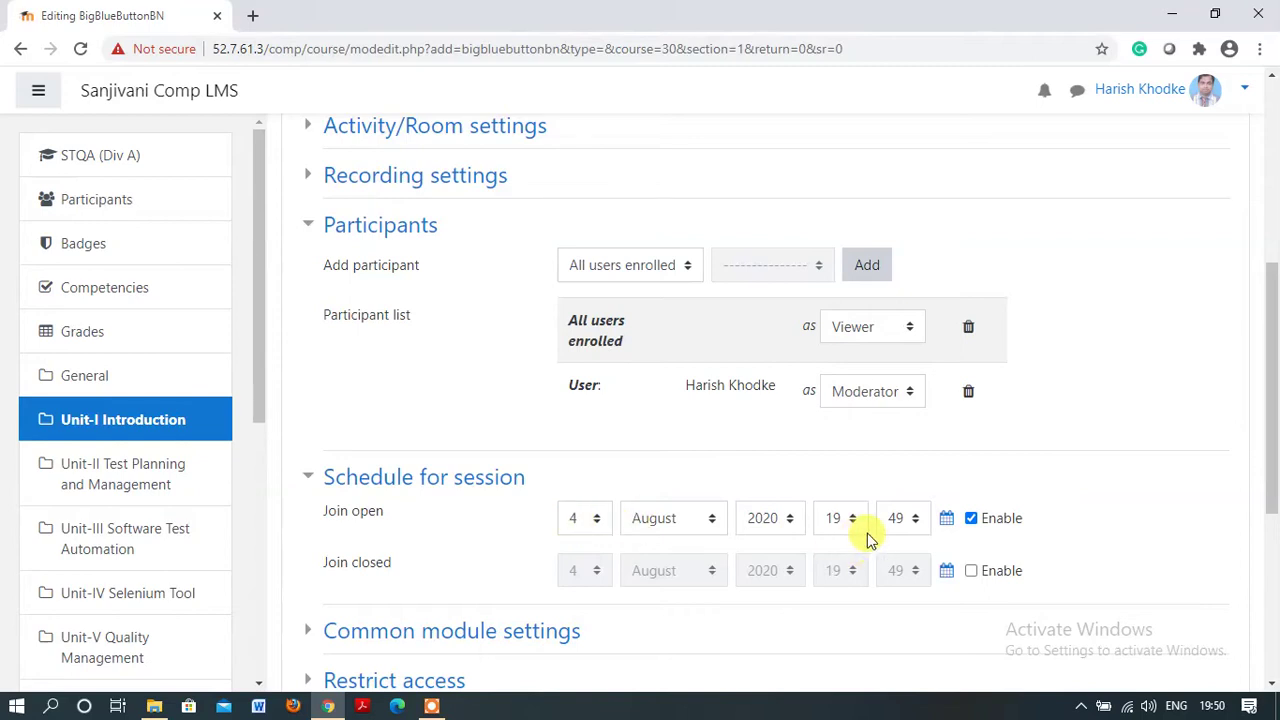
pyautogui.click(916, 528)
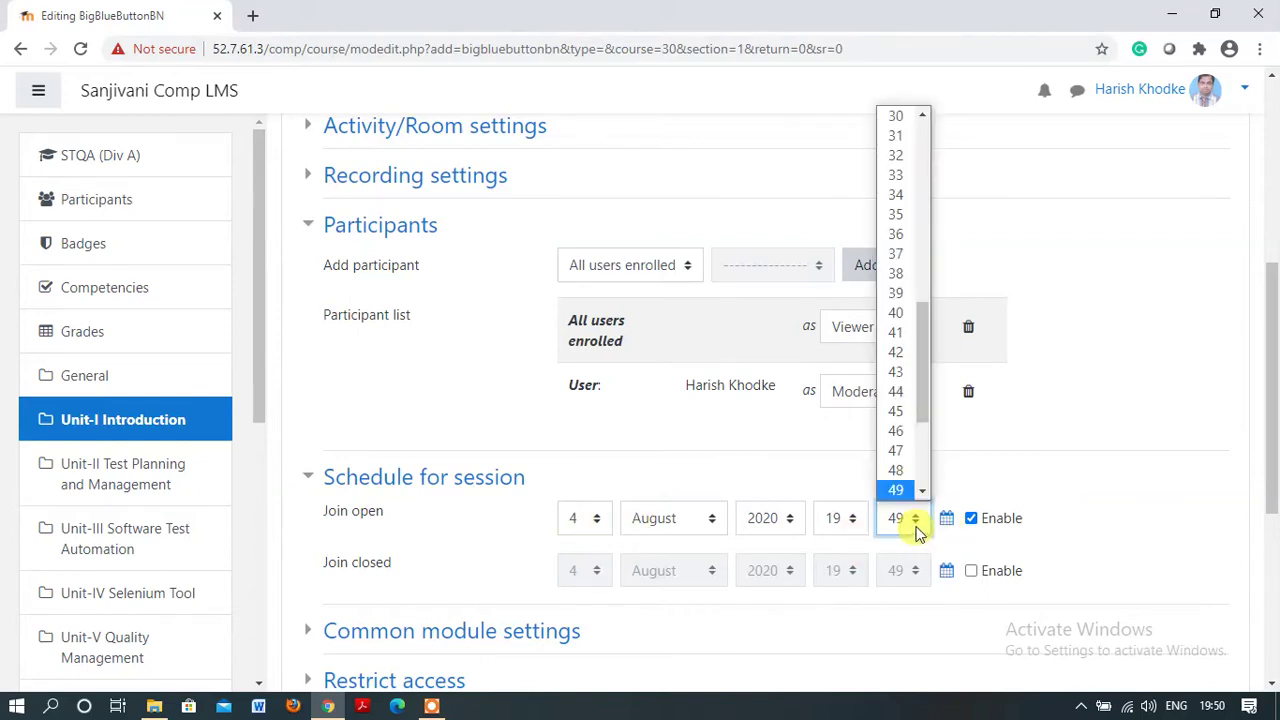
pyautogui.click(922, 492)
pyautogui.click(922, 492)
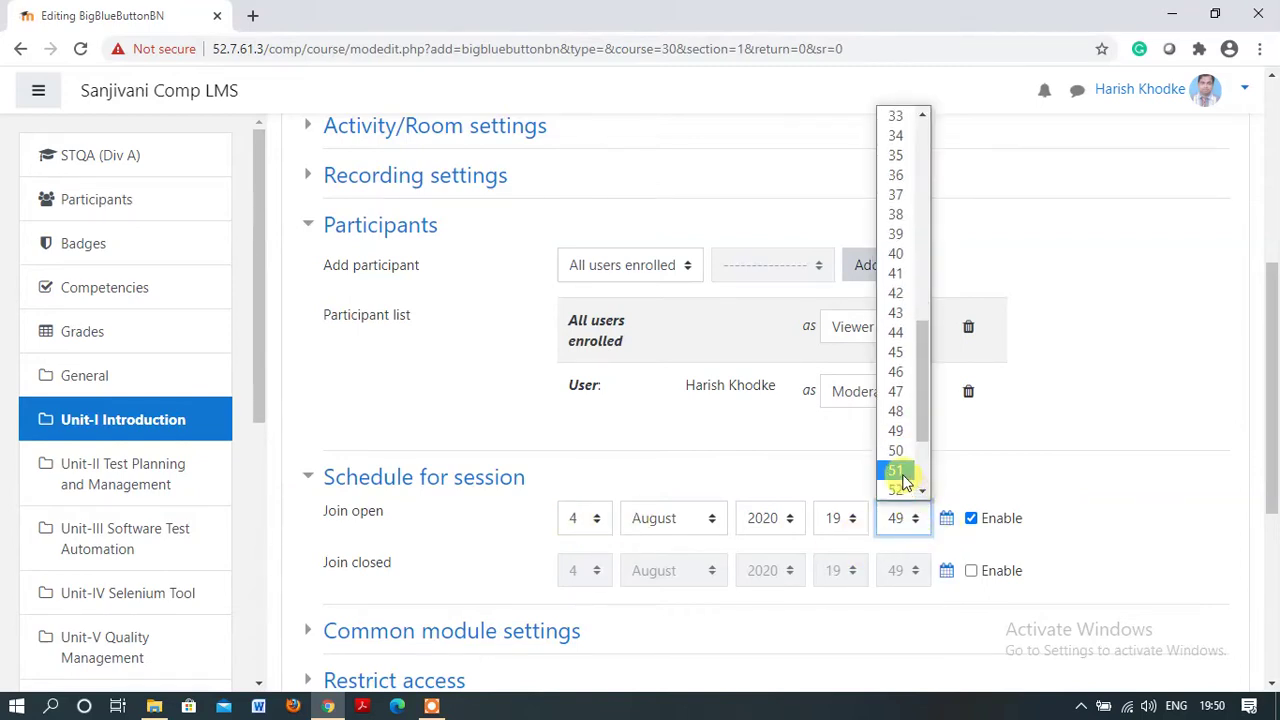
pyautogui.click(903, 490)
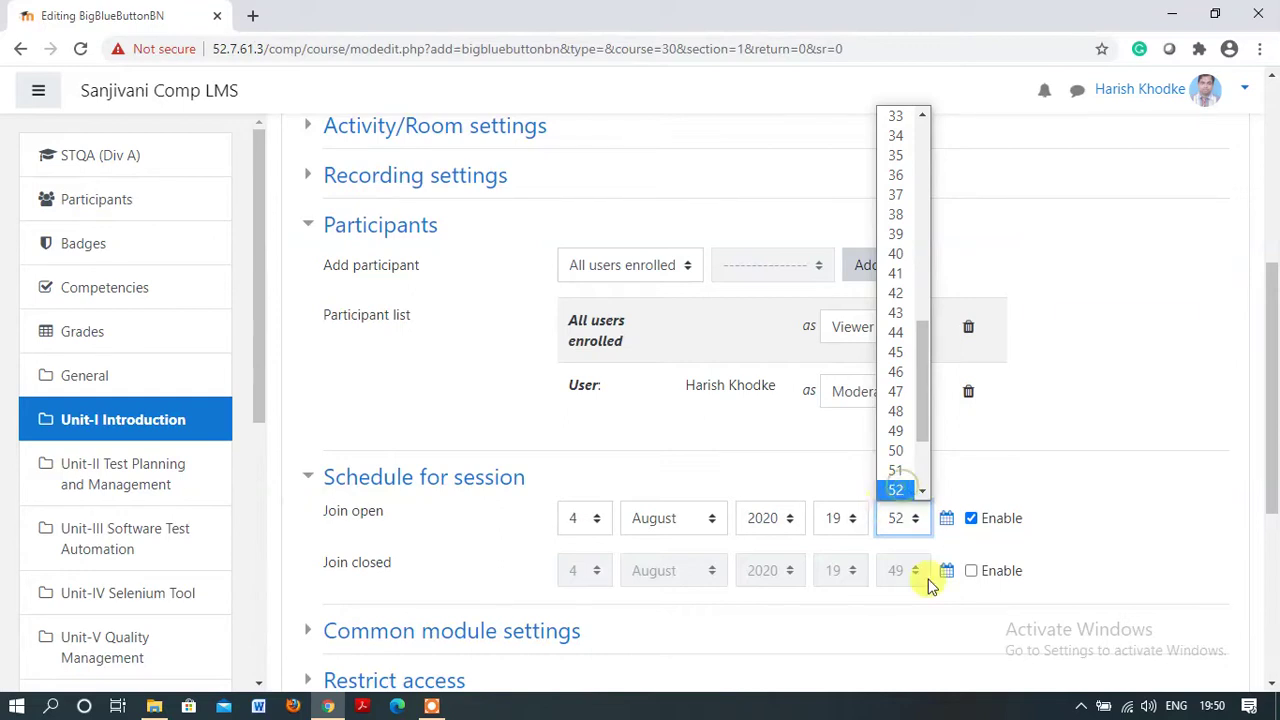
pyautogui.moveTo(1266, 490); pyautogui.dragTo(775, 578)
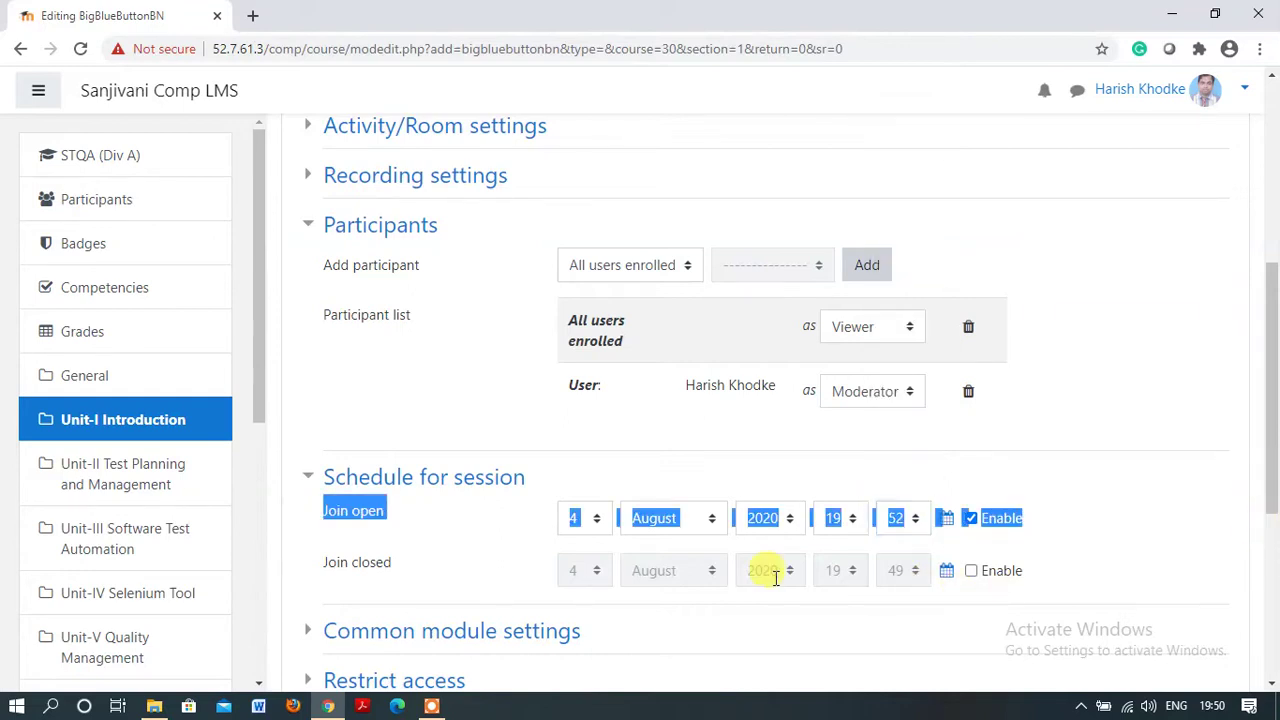
pyautogui.click(1121, 482)
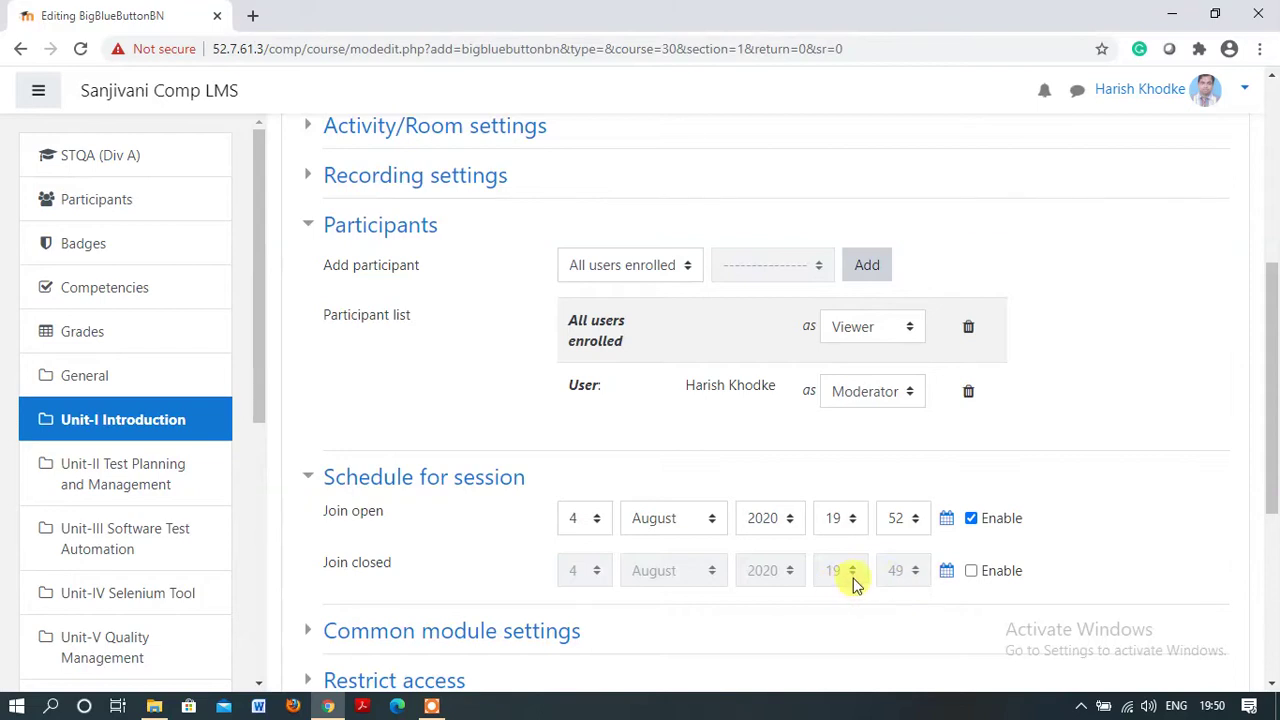
# Enable the session's Join closed time and set its hour to 20, for 4 August 2020, 20:49.
pyautogui.click(968, 576)
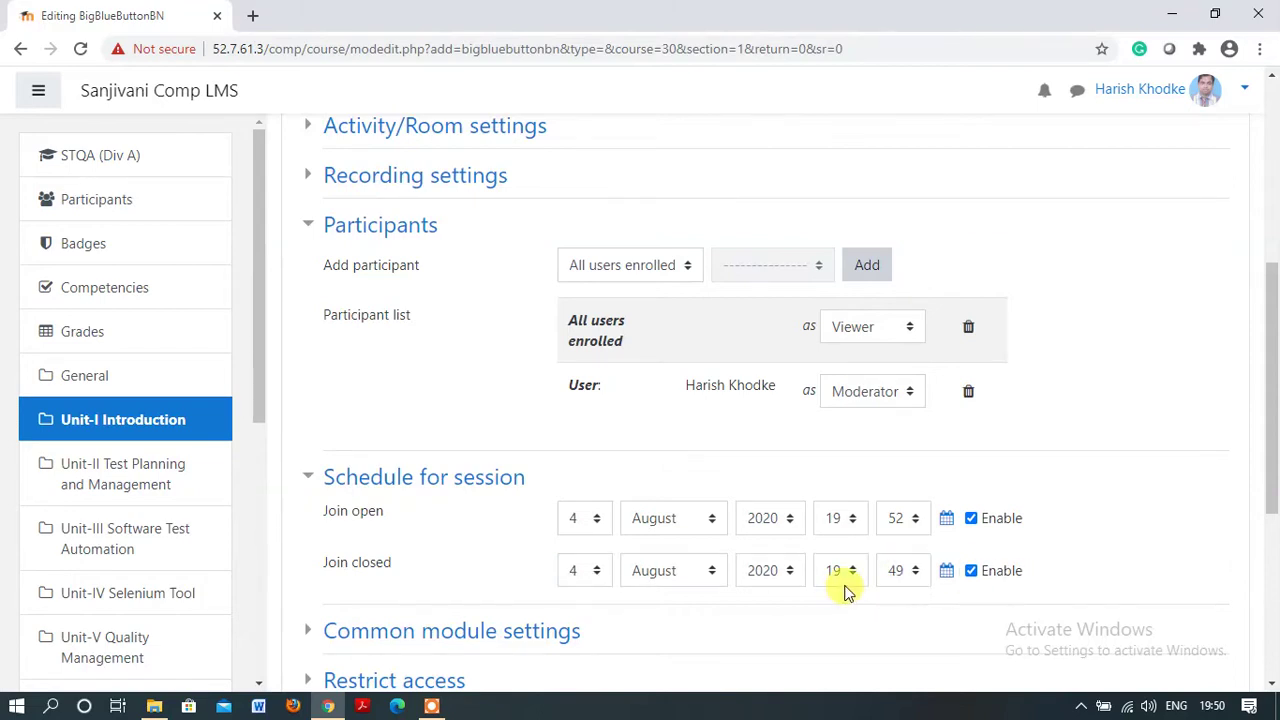
pyautogui.click(840, 571)
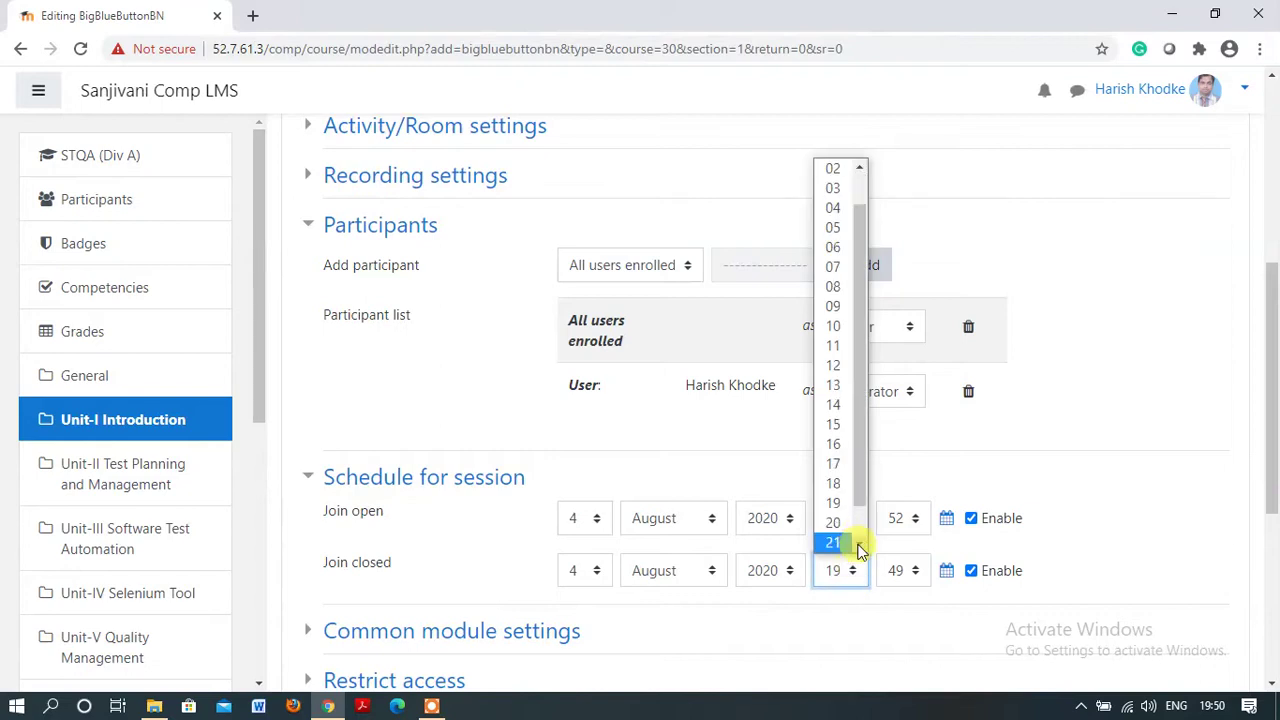
pyautogui.click(833, 522)
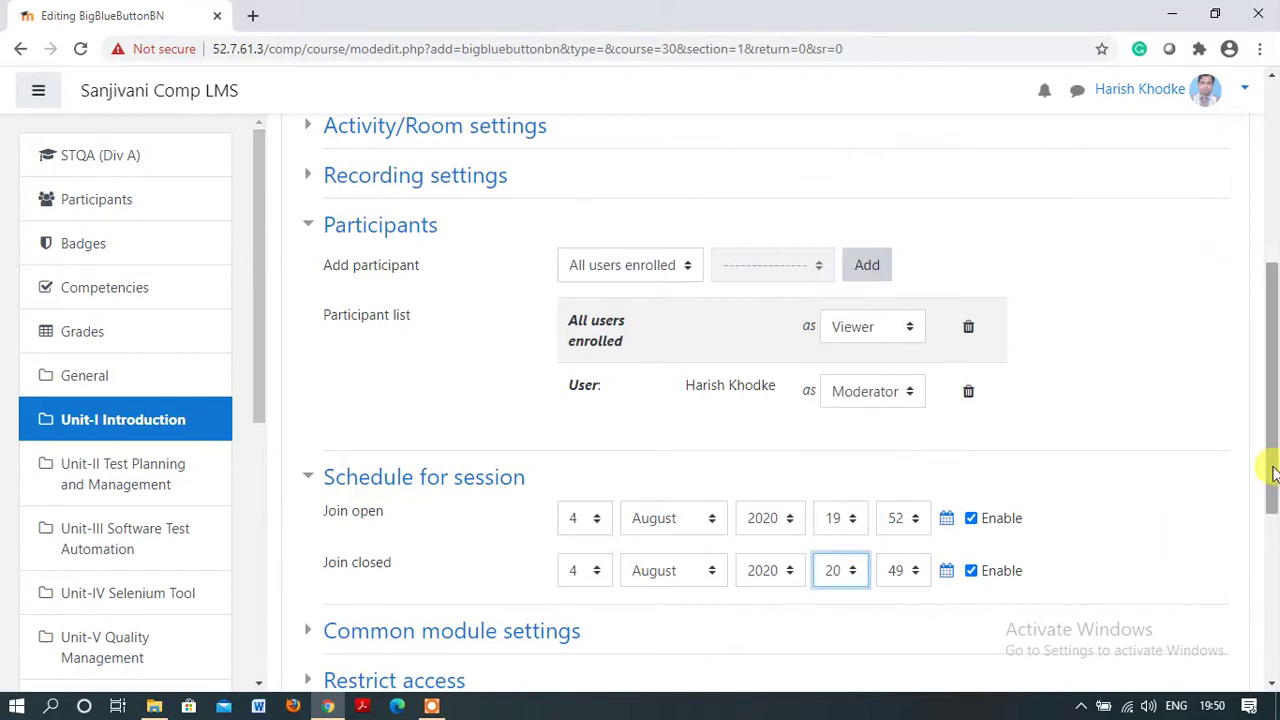
# Review the form, save the virtual classroom, and return to the course to check the session under Unit-I Introduction.
pyautogui.moveTo(1273, 473); pyautogui.dragTo(1273, 272)
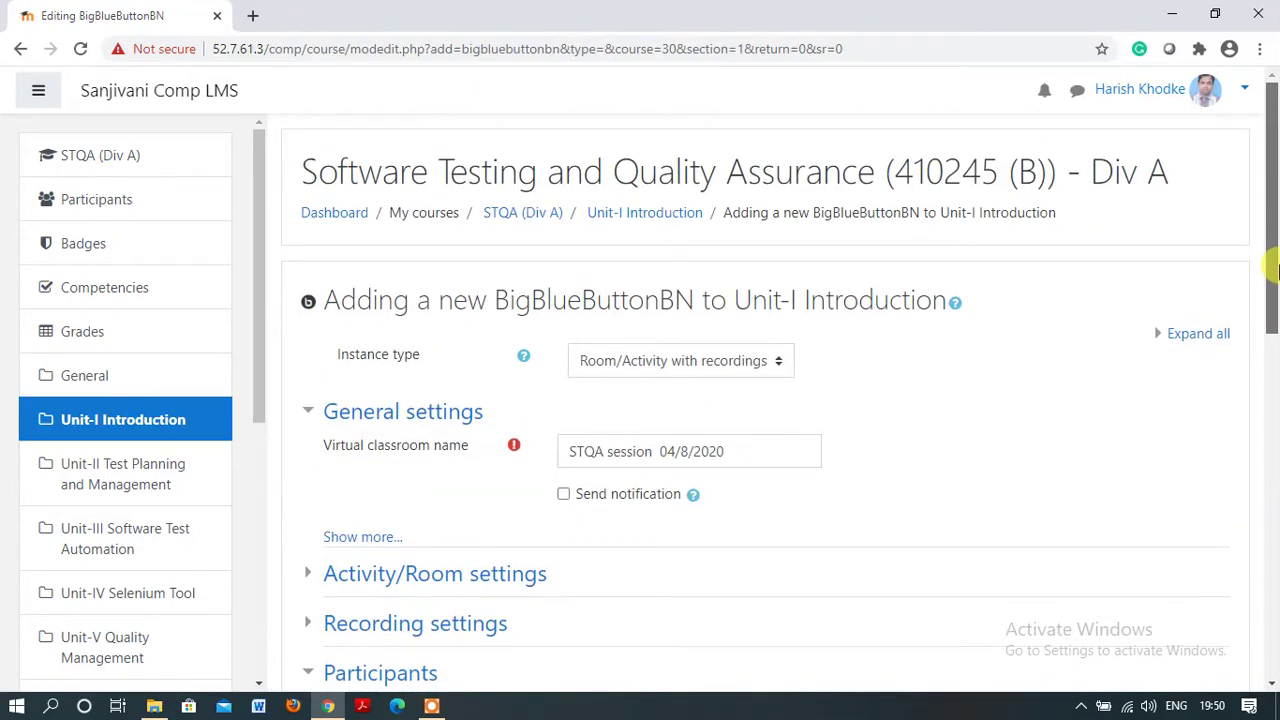
pyautogui.moveTo(1275, 272); pyautogui.dragTo(1275, 555)
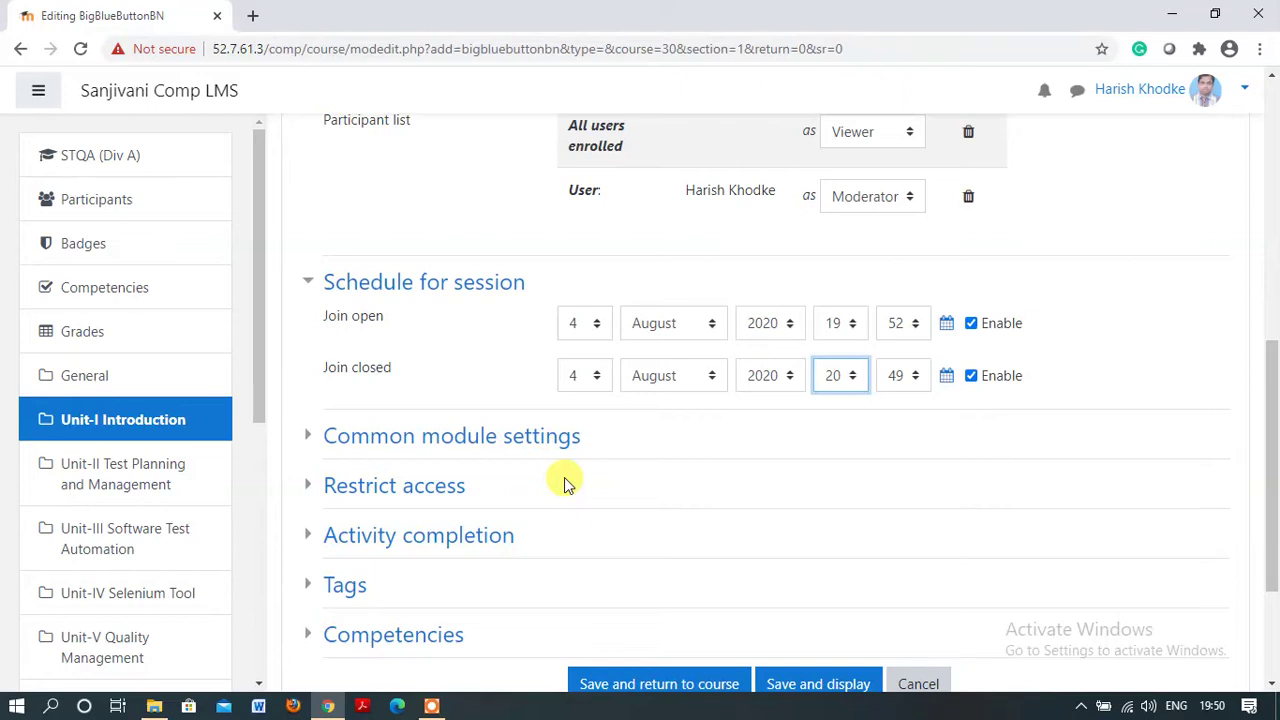
pyautogui.scroll(-1, 564, 483)
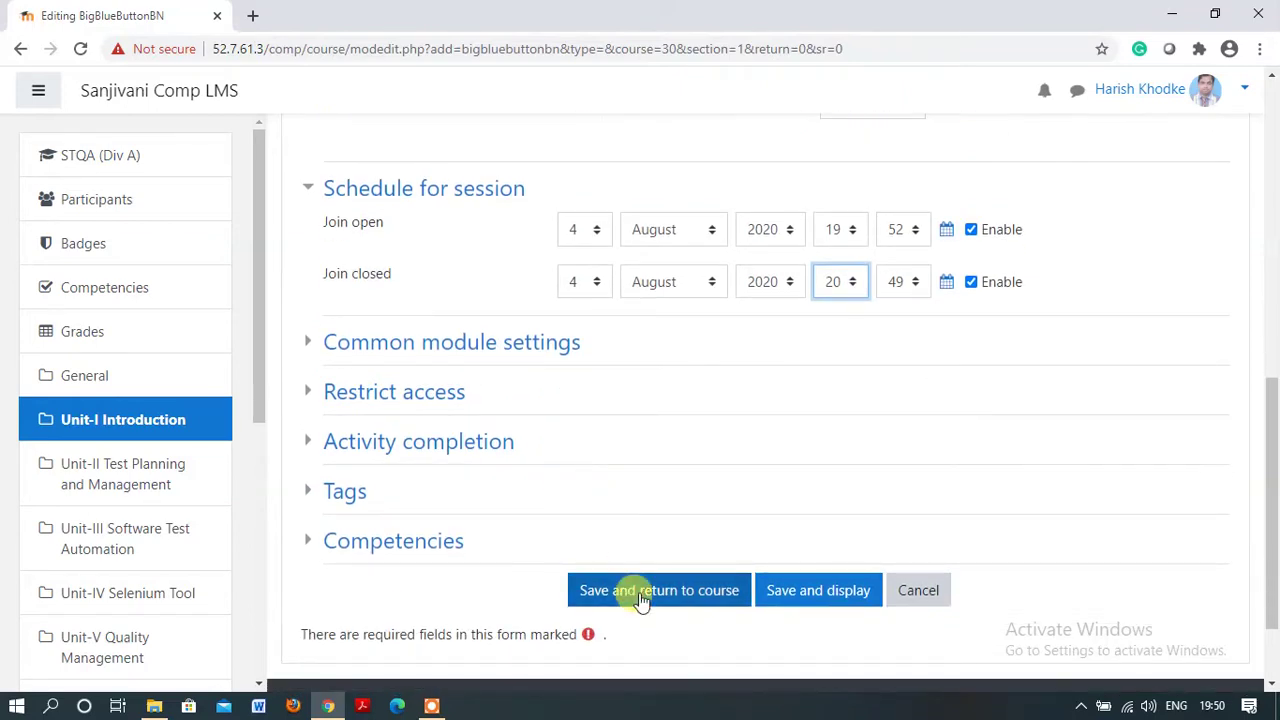
pyautogui.click(640, 591)
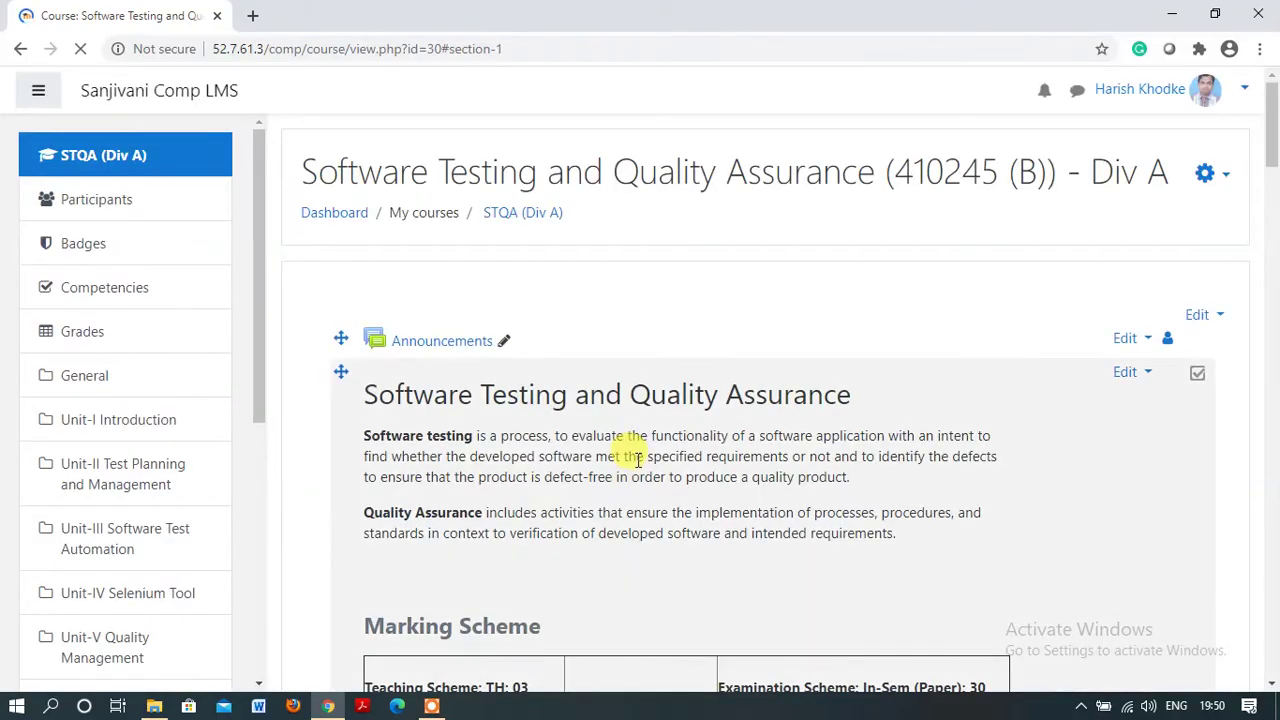
pyautogui.scroll(-16, 637, 460)
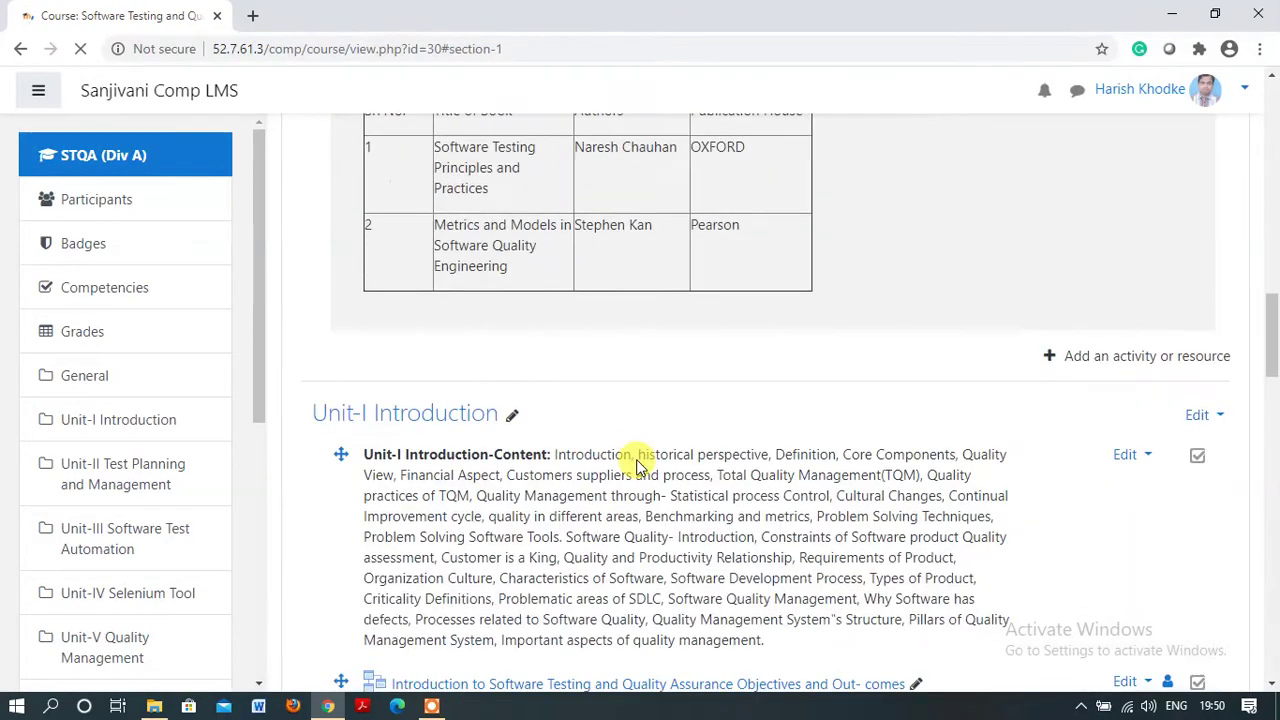
pyautogui.scroll(-20, 637, 462)
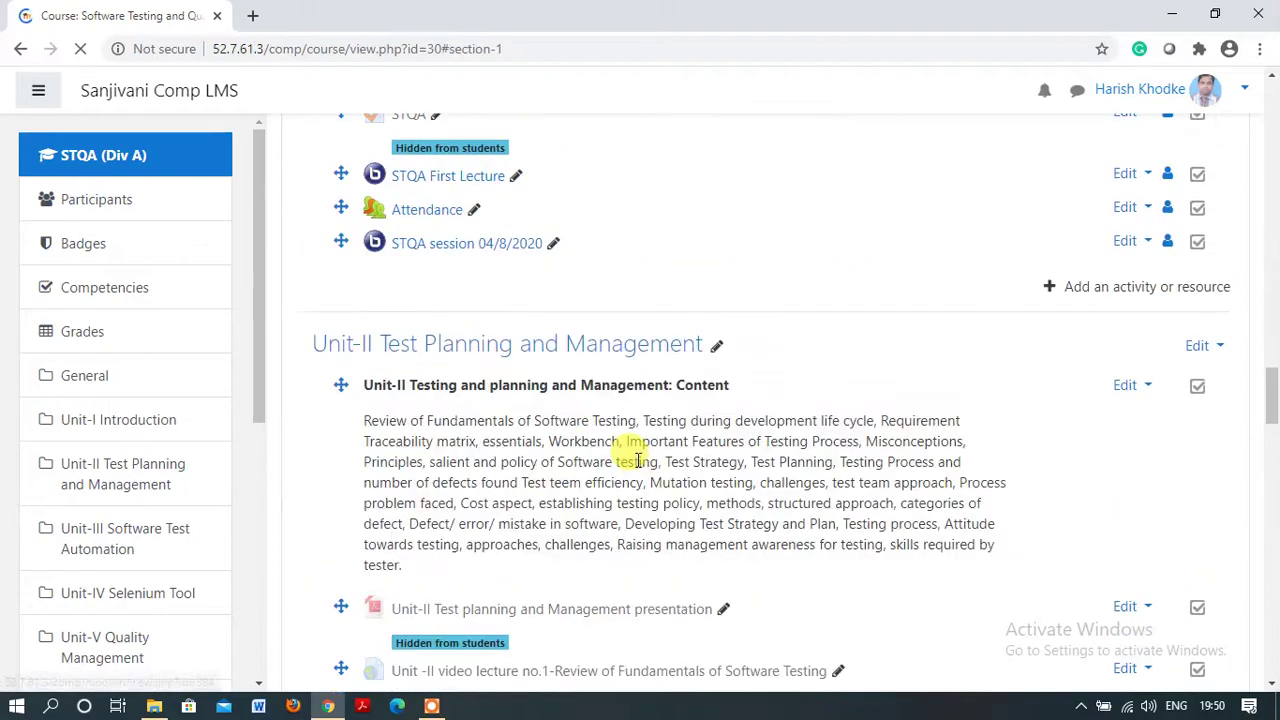
pyautogui.scroll(2, 630, 463)
pyautogui.scroll(7, 490, 470)
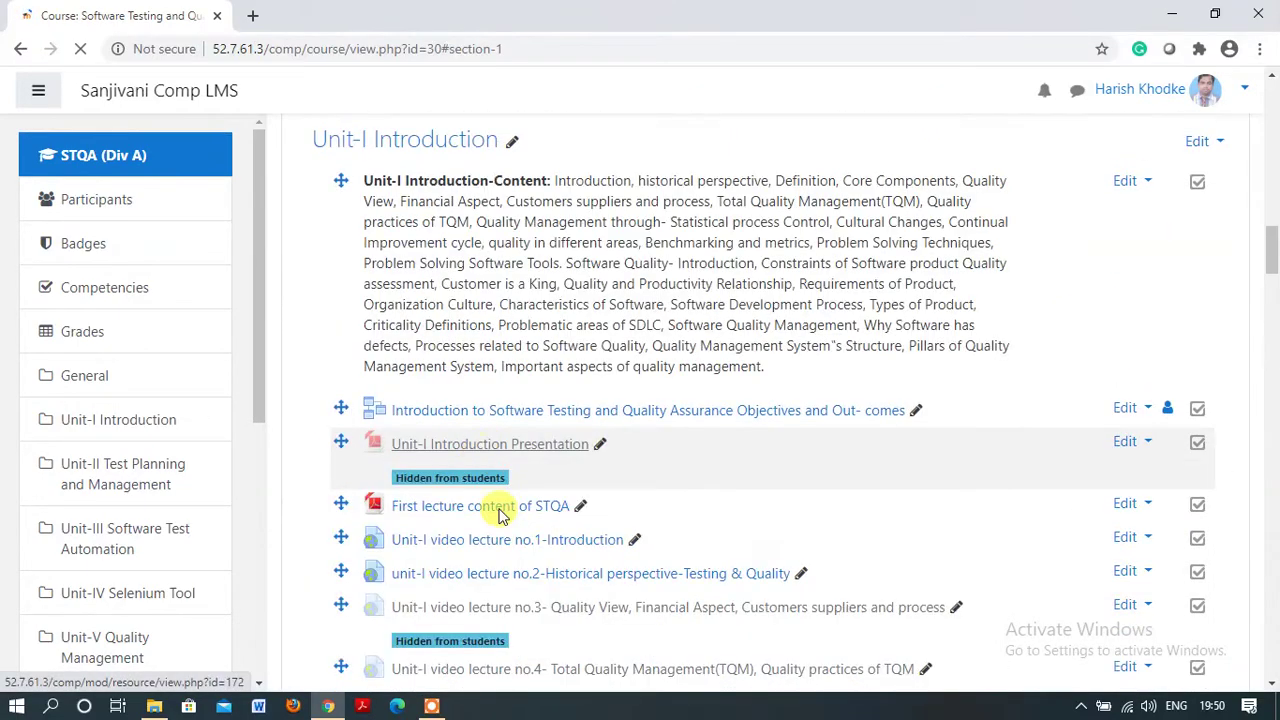
# Move the "STQA session 04/8/2020" activity from Unit-I to the General section at the start of the course, above Announcements.
pyautogui.scroll(-15, 571, 480)
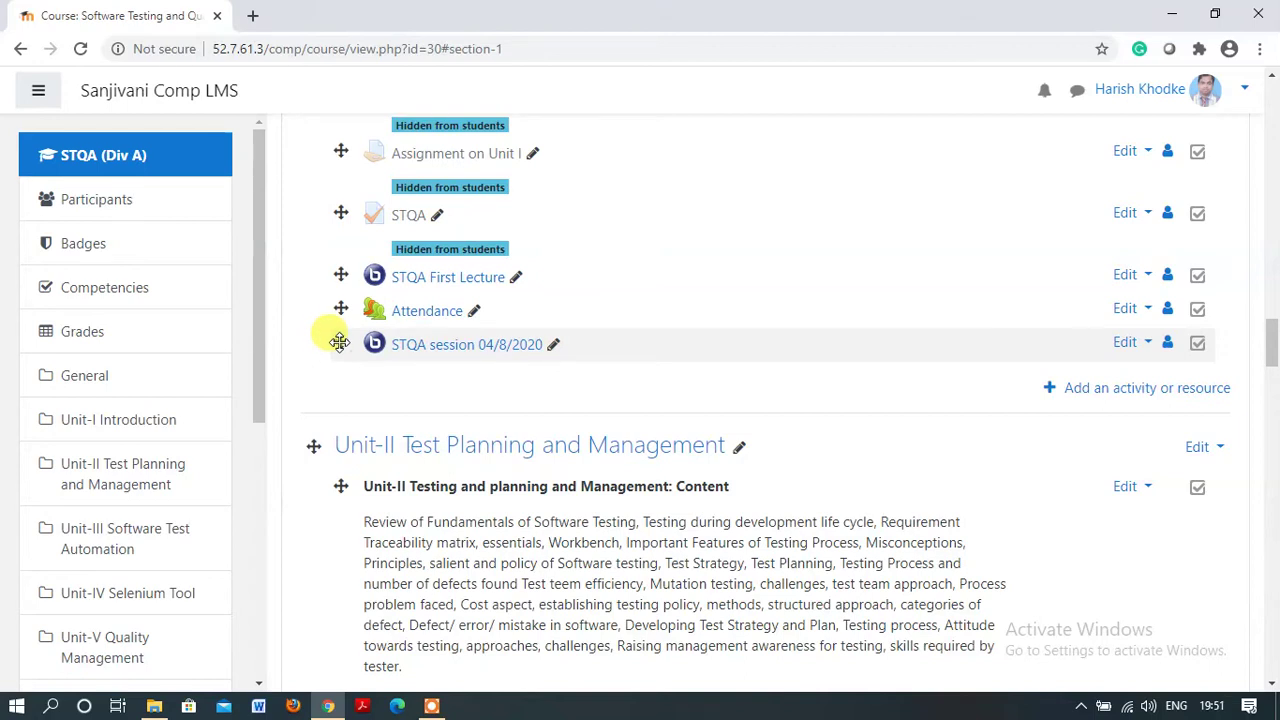
pyautogui.moveTo(342, 307); pyautogui.dragTo(330, 332)
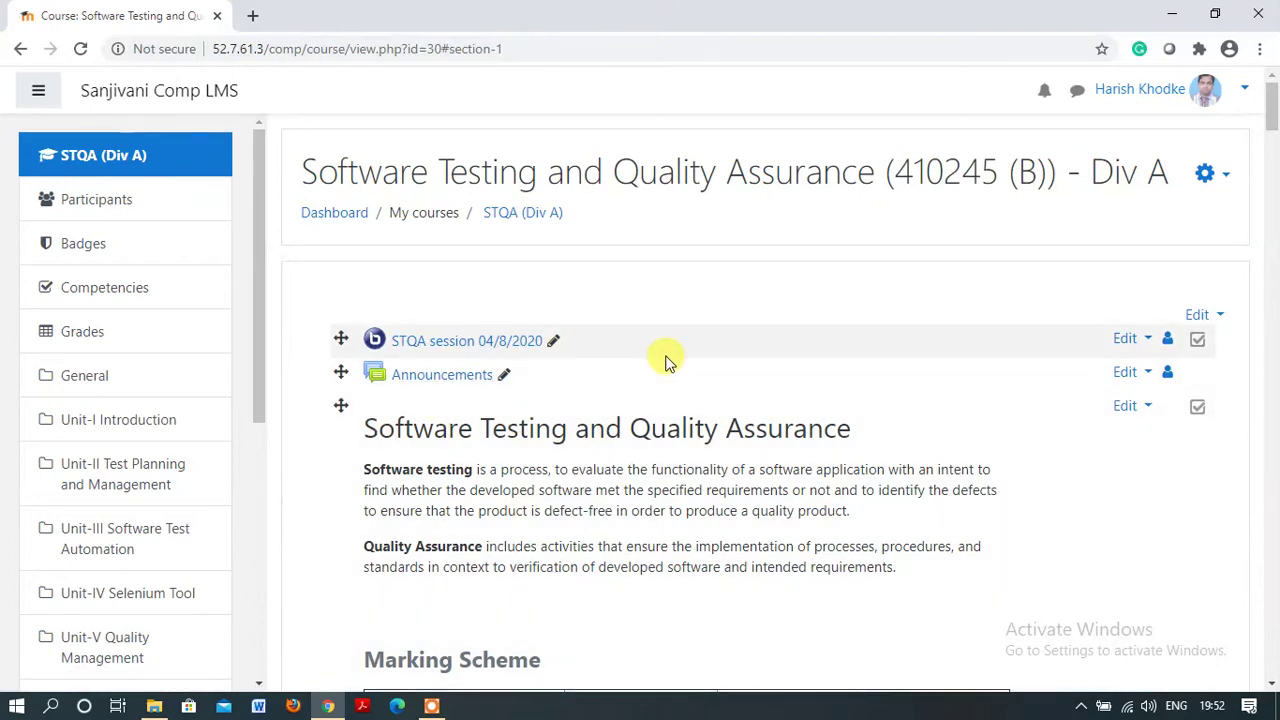
# Join "STQA session 04/8/2020" with microphone audio, allowing microphone access and confirming the echo test.
pyautogui.click(476, 345)
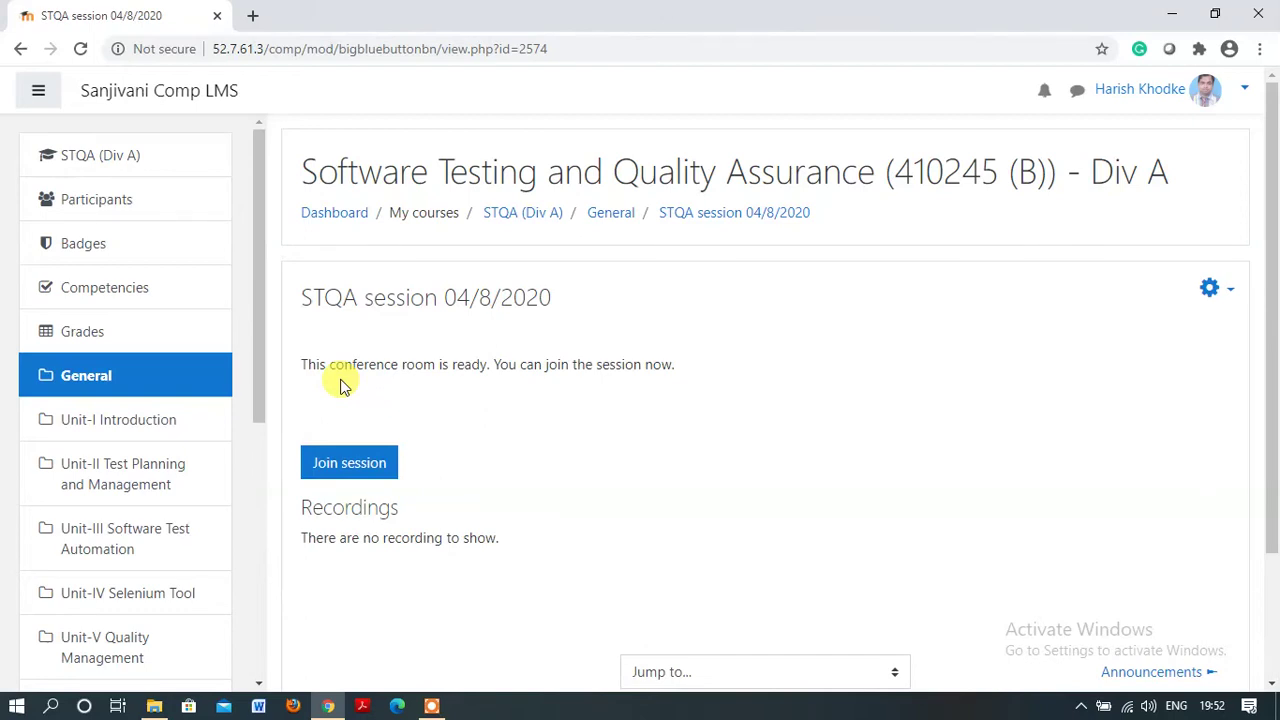
pyautogui.click(358, 464)
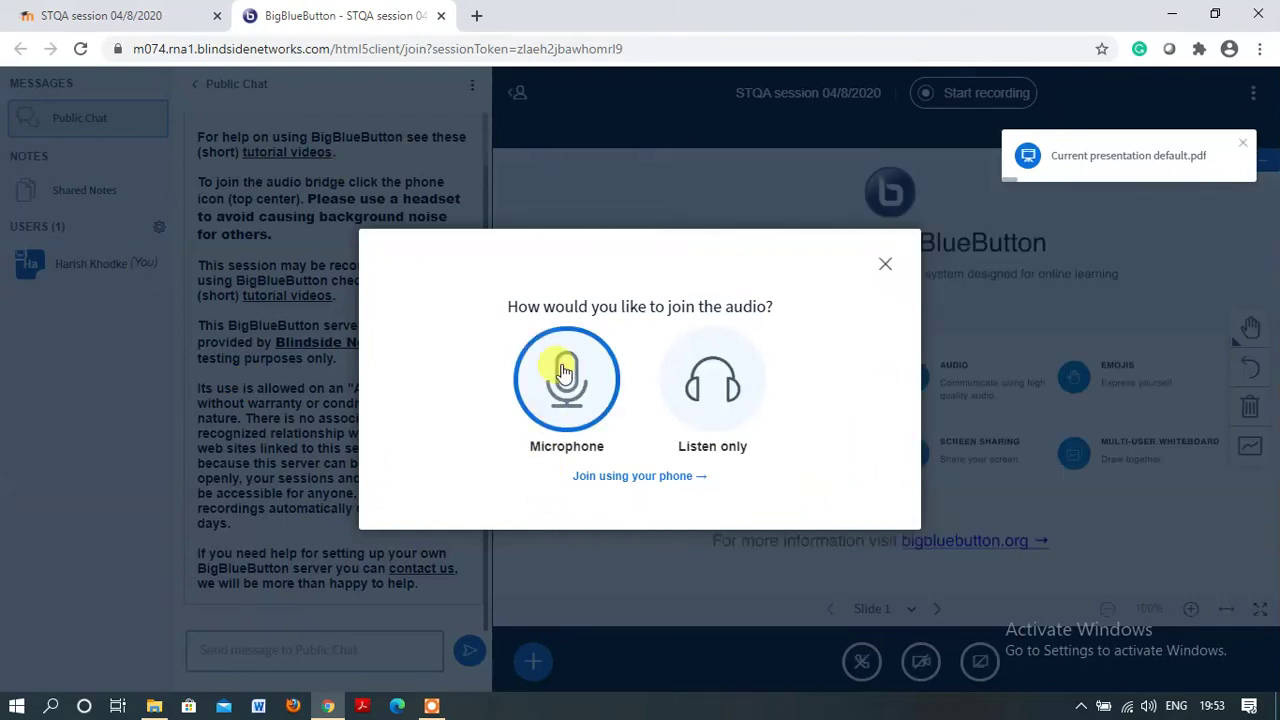
pyautogui.click(563, 372)
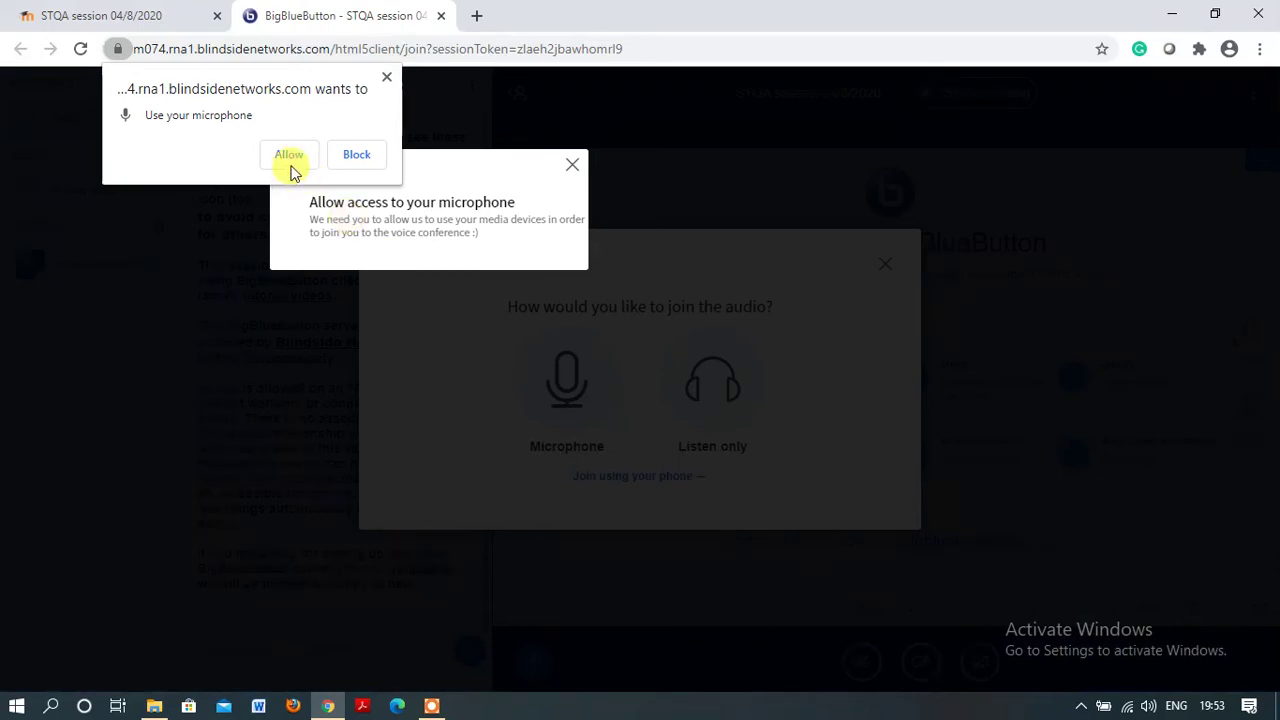
pyautogui.click(291, 160)
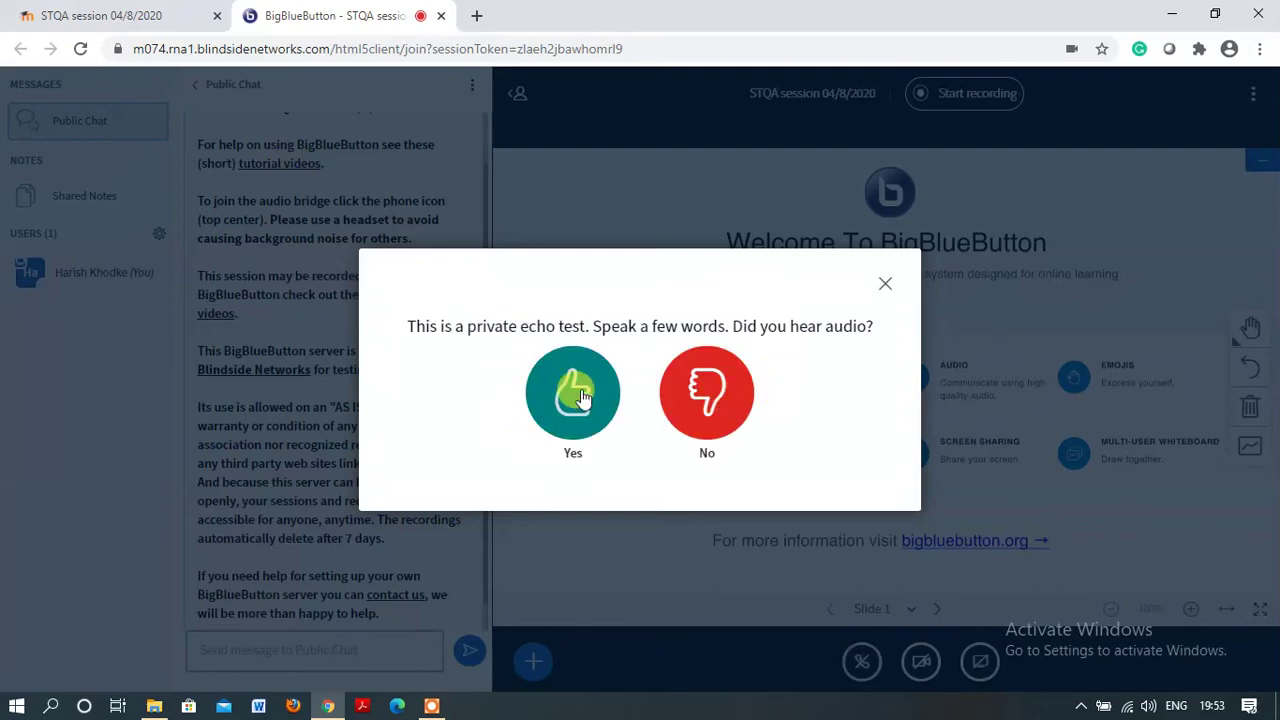
pyautogui.click(574, 385)
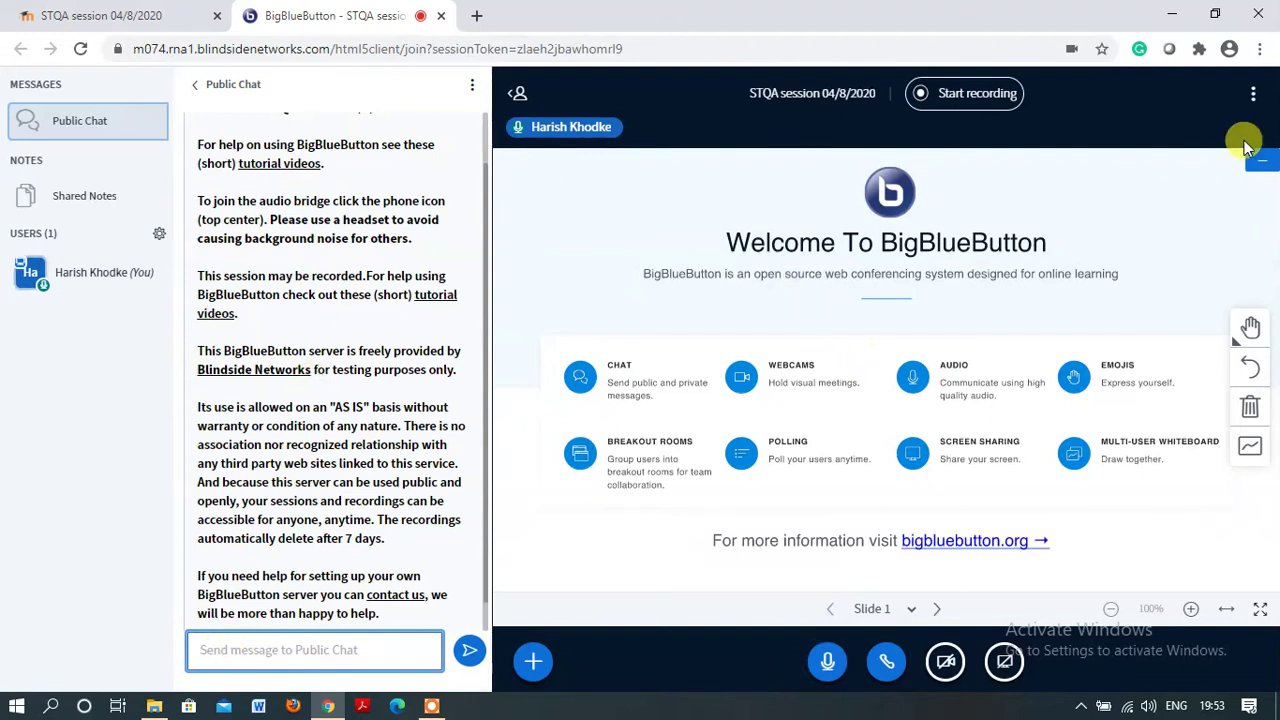
# Upload Unit-I_Introduction.ppt from the "uniwise ppts" folder within STQA_2020_21 as a session presentation.
pyautogui.click(535, 658)
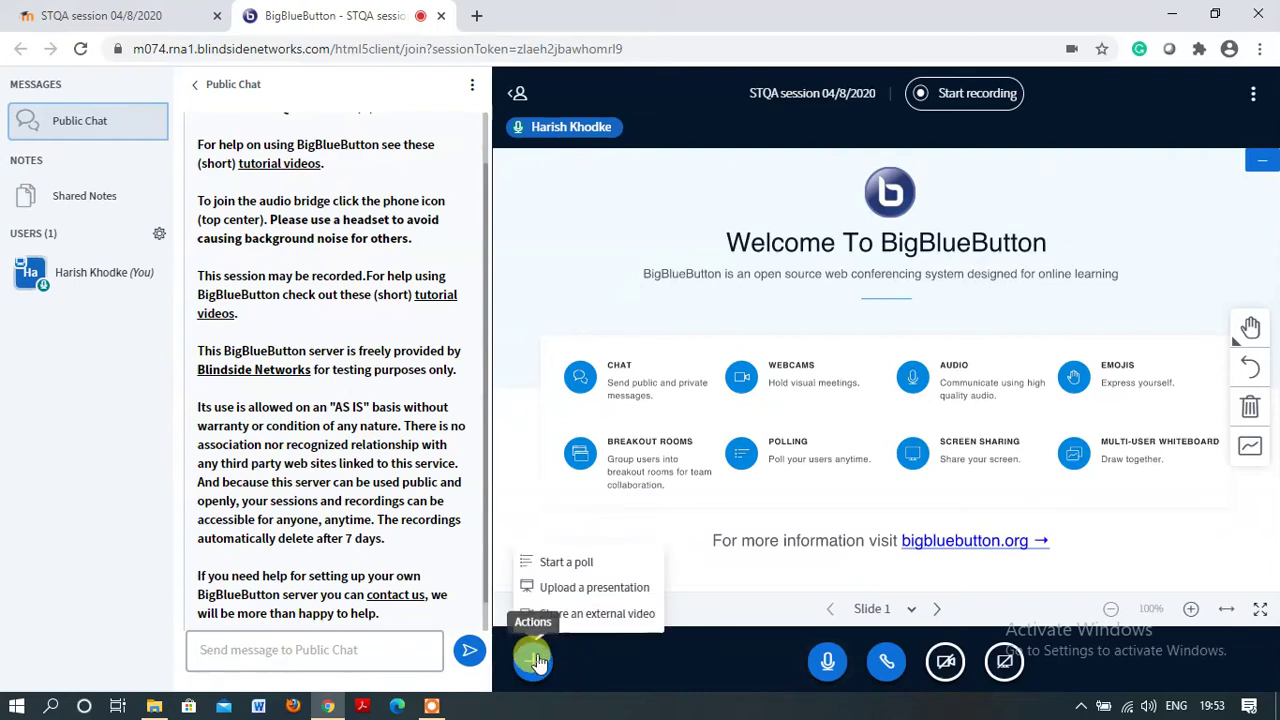
pyautogui.click(587, 597)
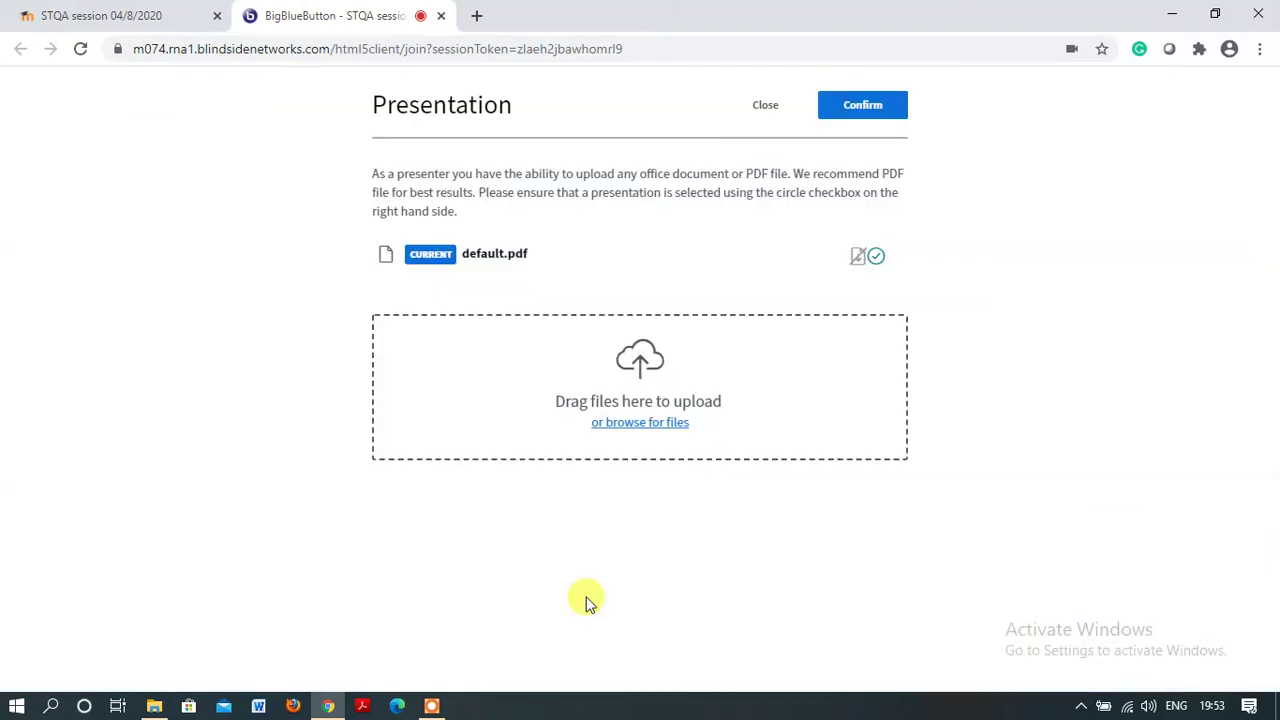
pyautogui.click(631, 425)
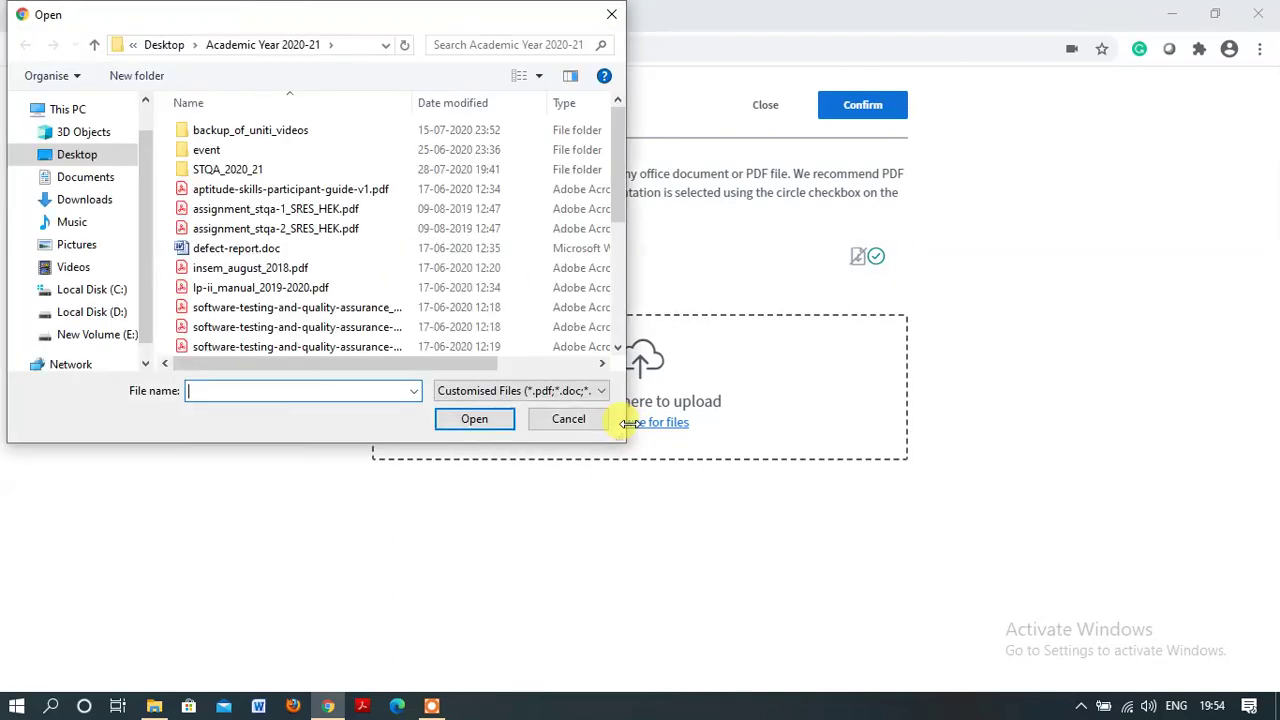
pyautogui.doubleClick(236, 172)
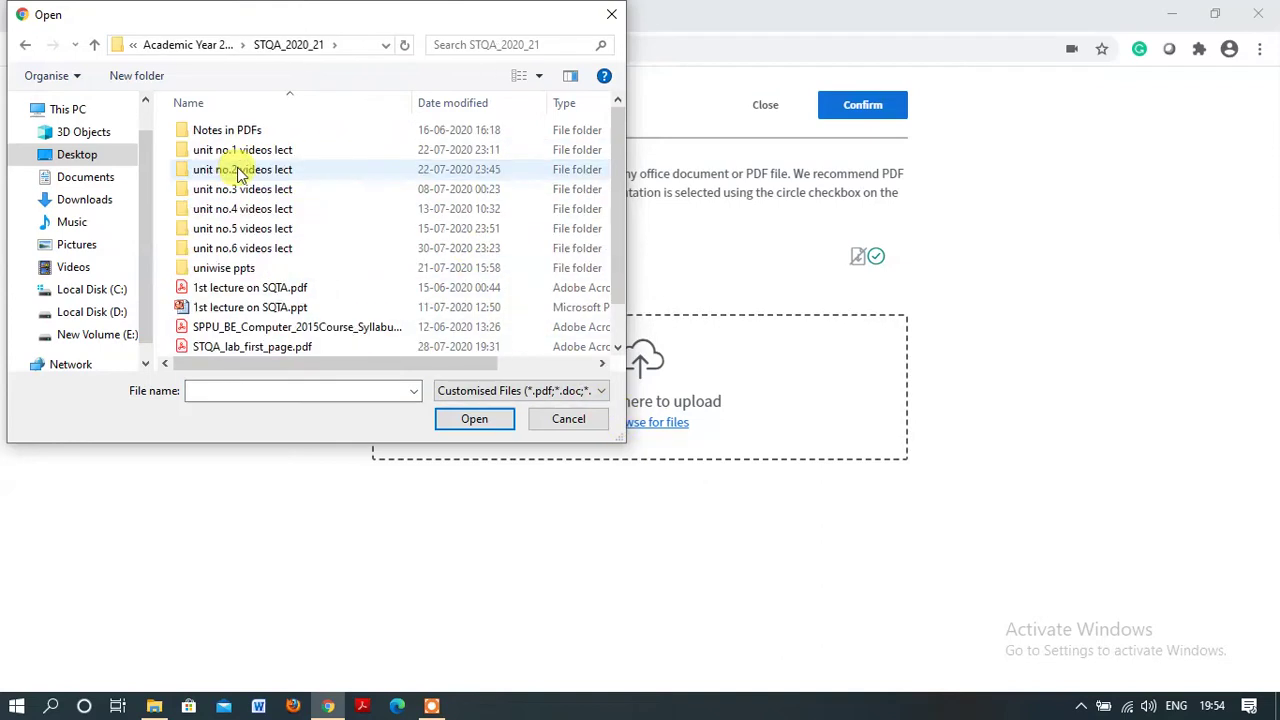
pyautogui.doubleClick(251, 268)
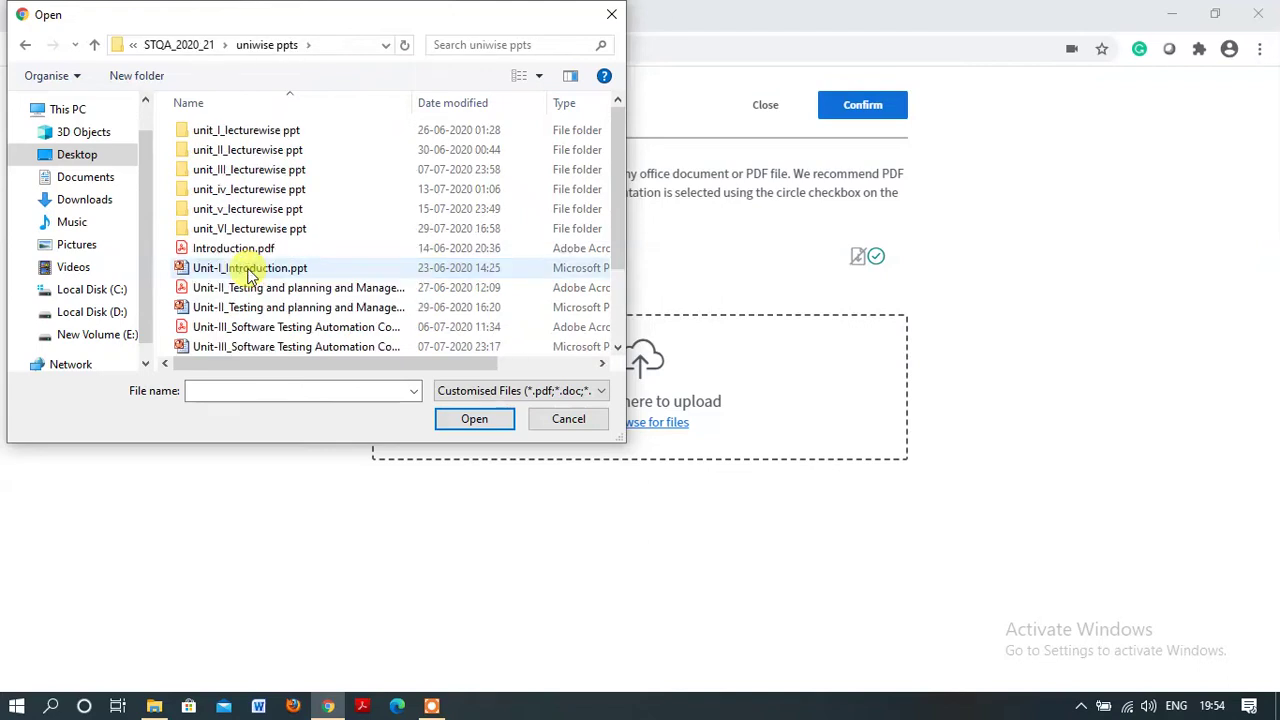
pyautogui.click(298, 270)
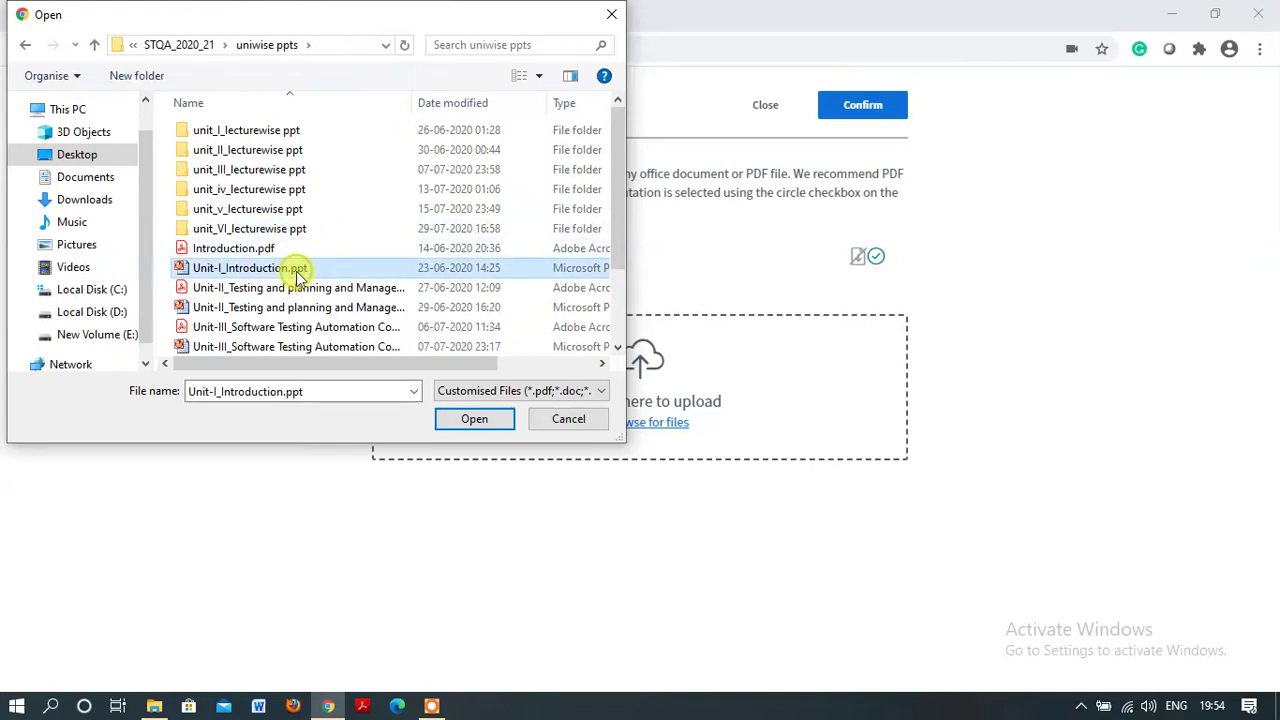
pyautogui.click(475, 420)
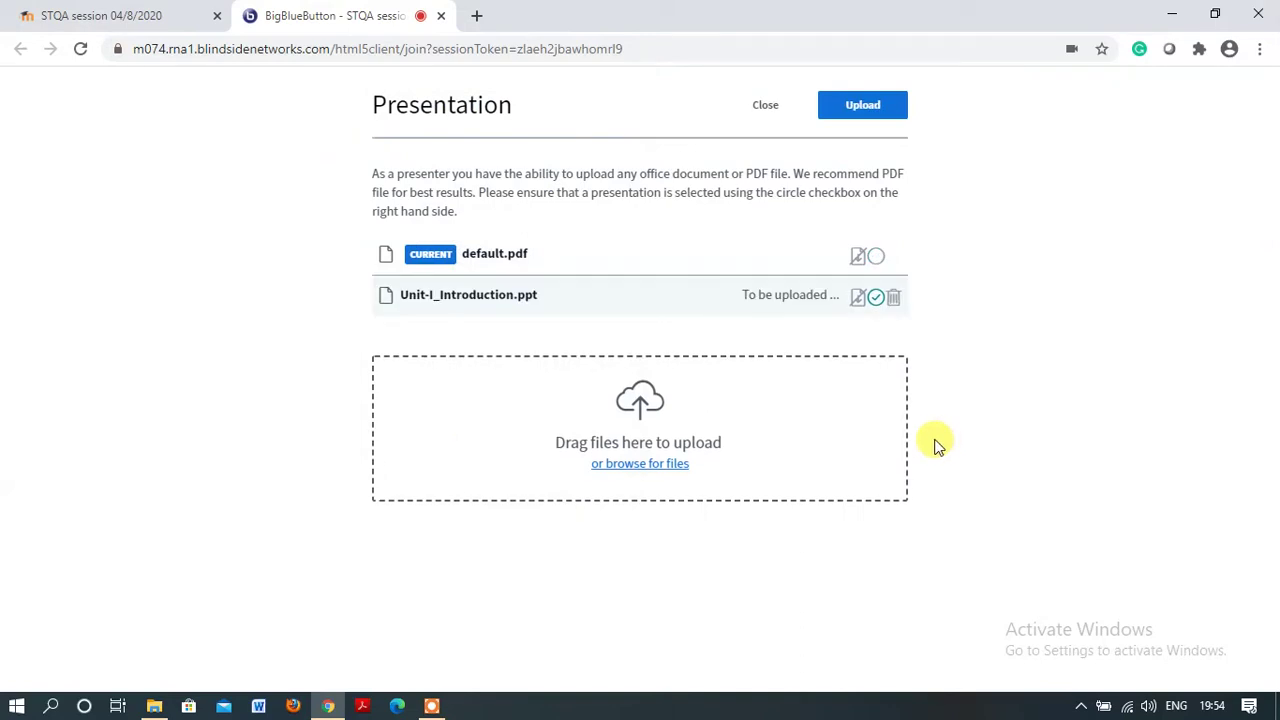
pyautogui.click(849, 107)
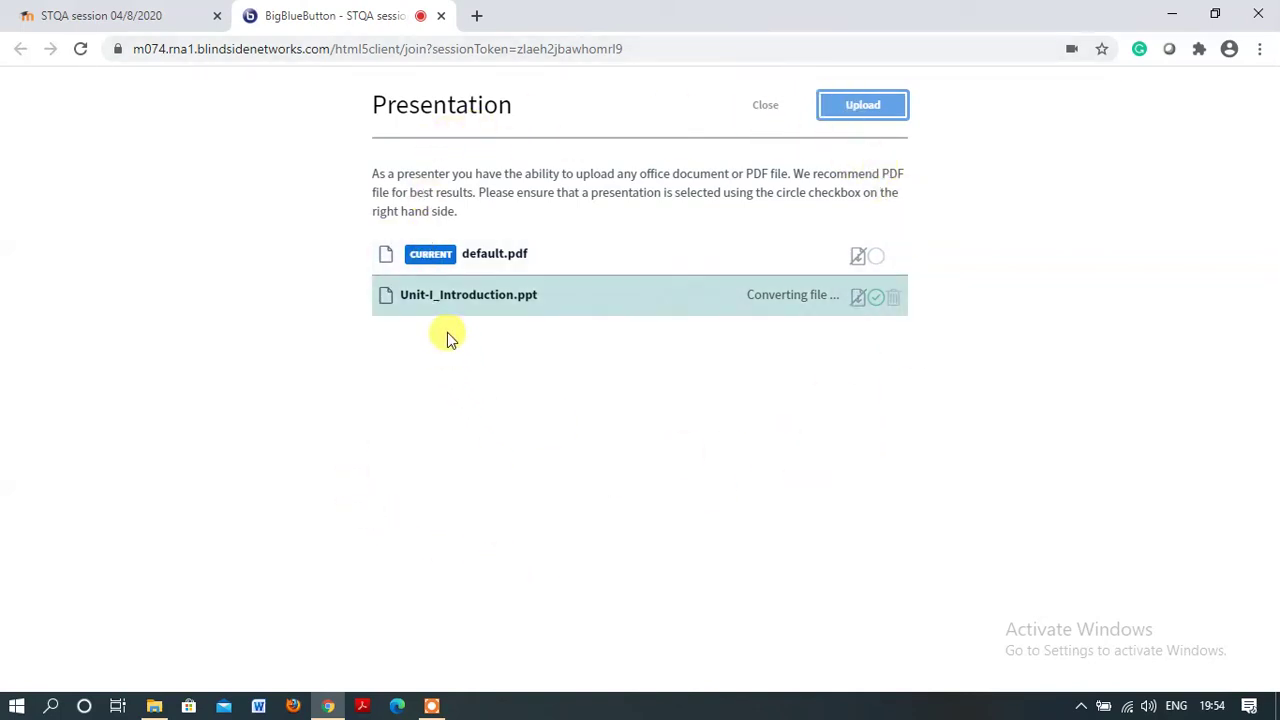
# Reload the online session page and rejoin the audio with the microphone, confirming the echo test.
pyautogui.click(693, 50)
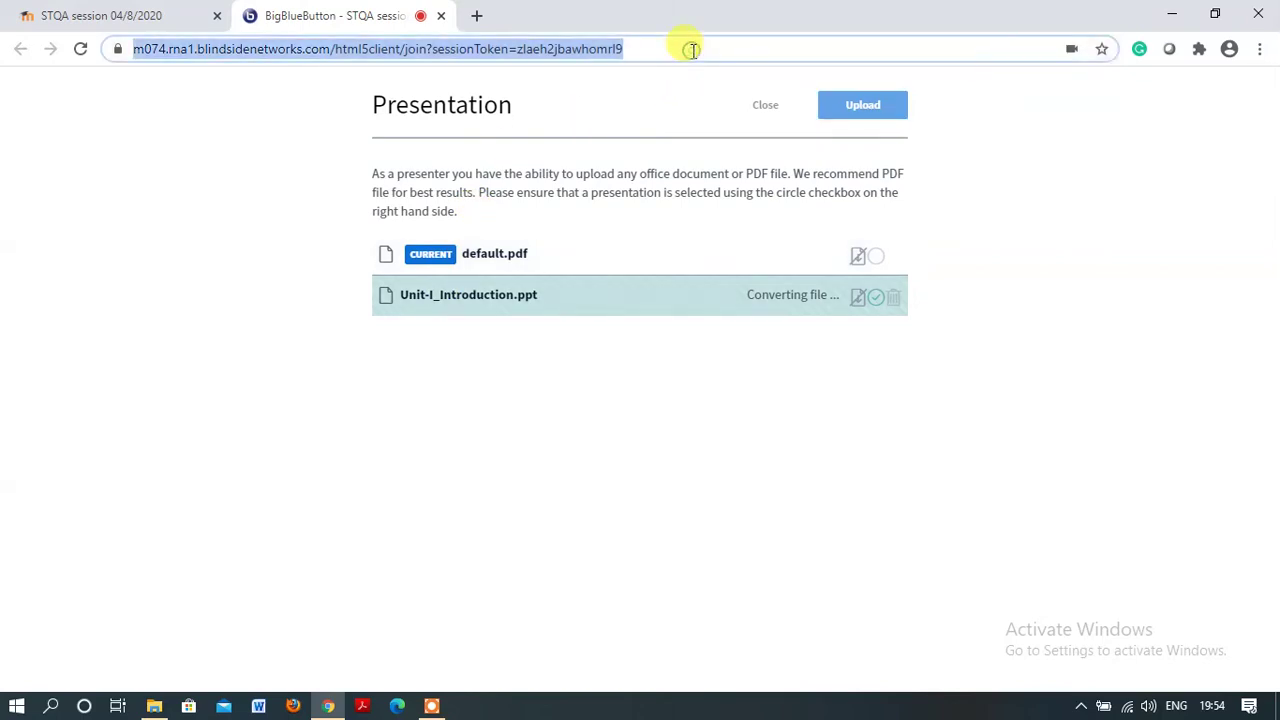
pyautogui.press('Return')
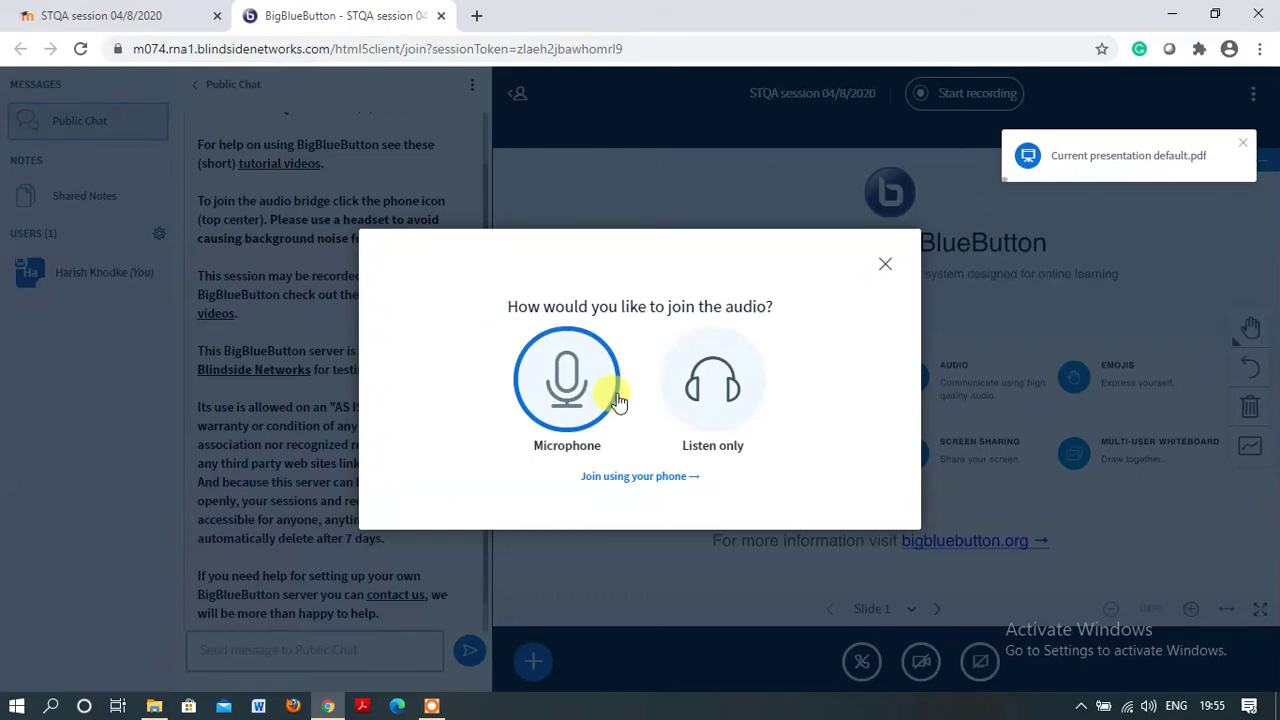
pyautogui.click(574, 385)
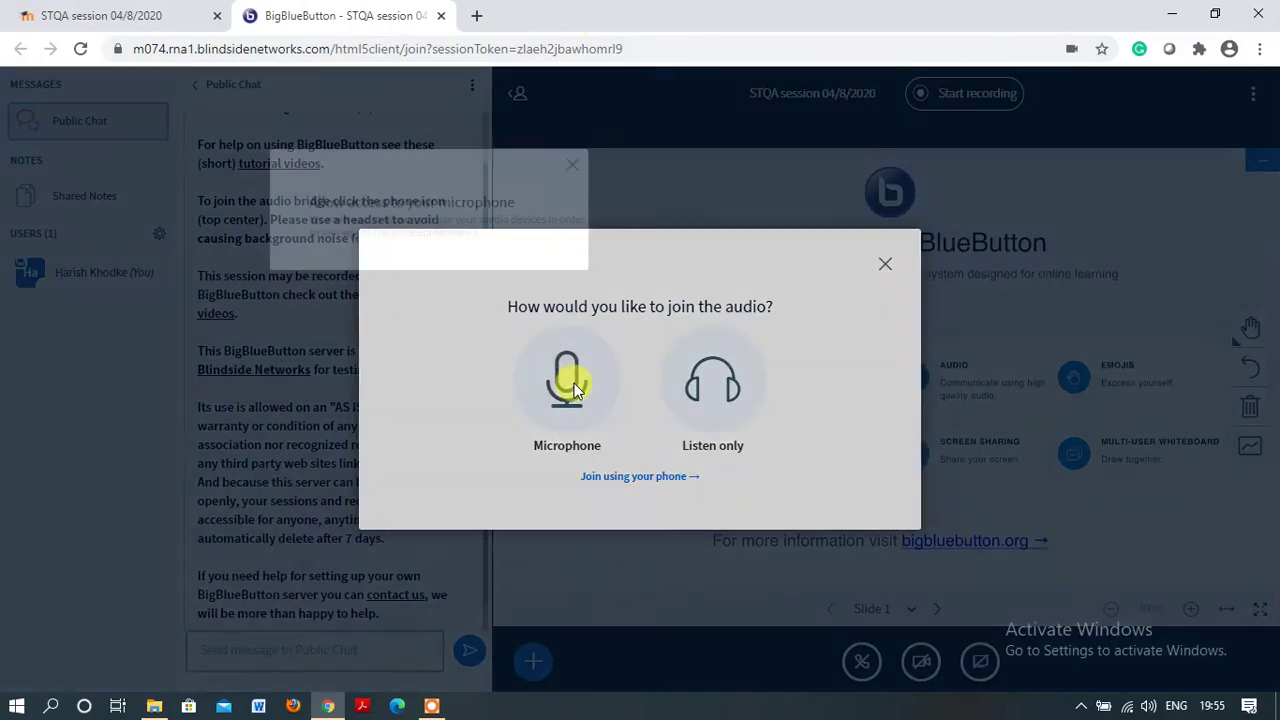
pyautogui.click(387, 240)
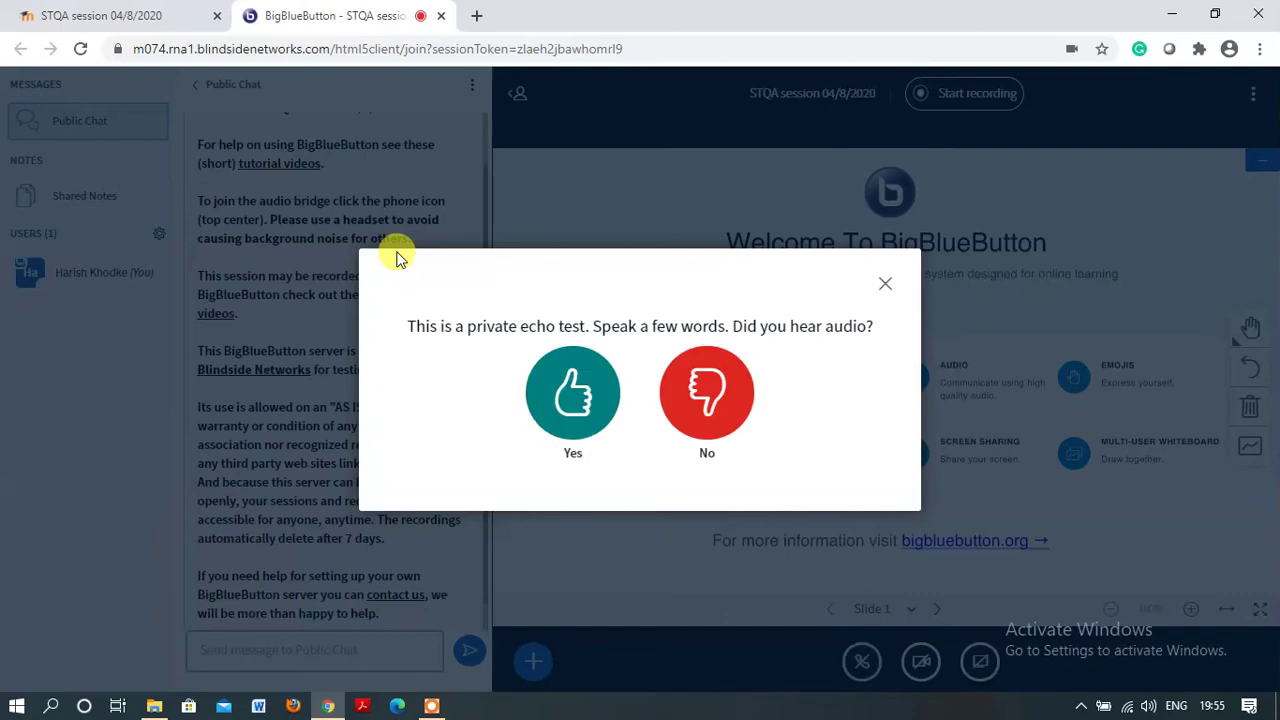
pyautogui.click(576, 380)
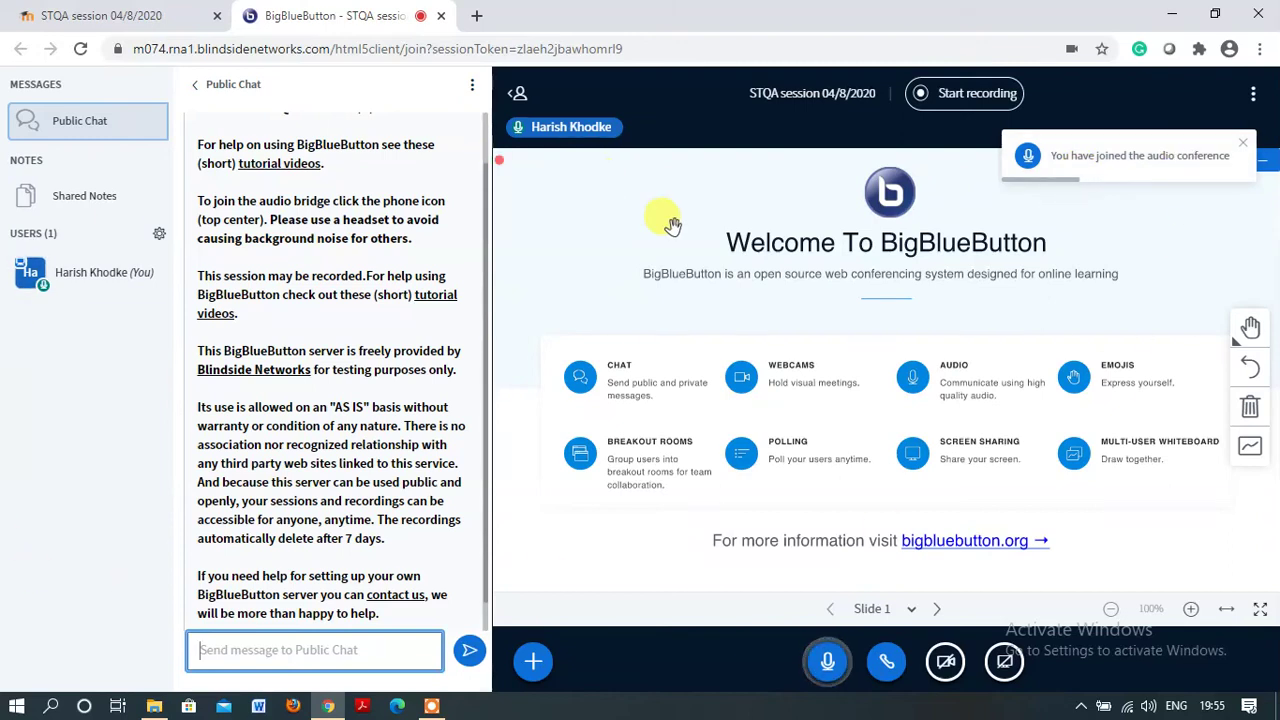
# Check the list of uploaded presentations and confirm default.pdf as the current one.
pyautogui.click(533, 662)
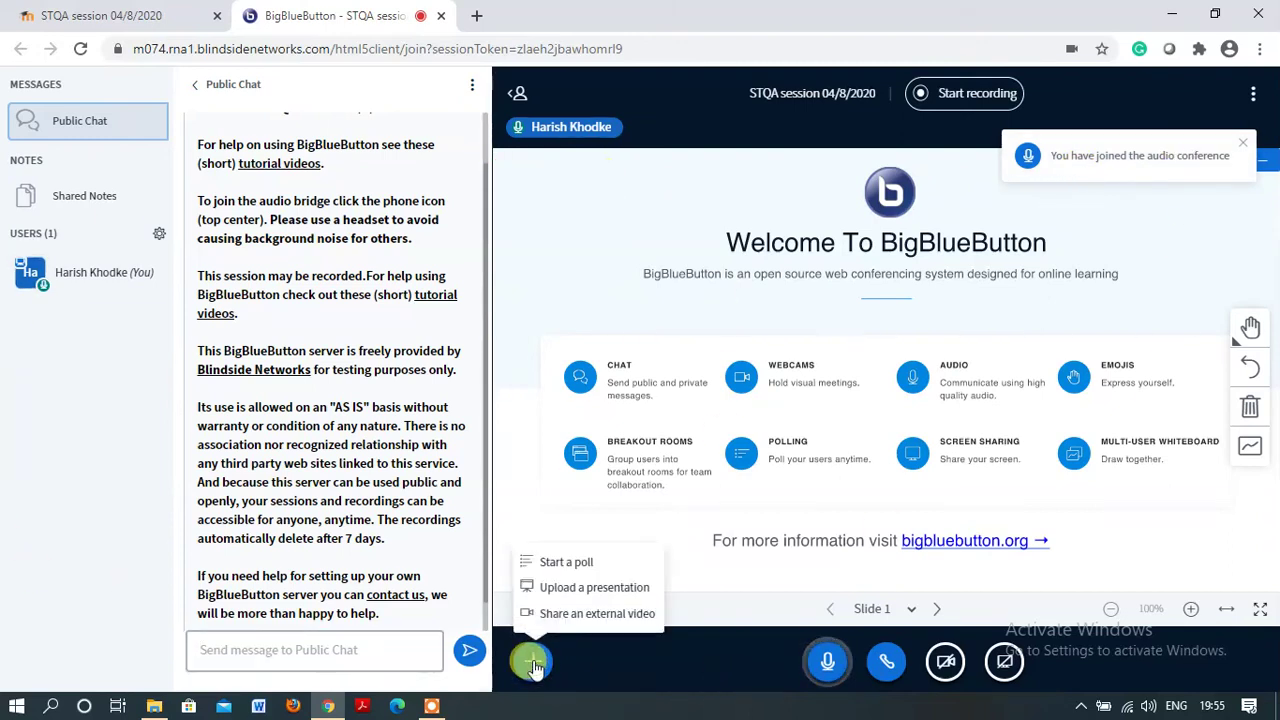
pyautogui.click(597, 588)
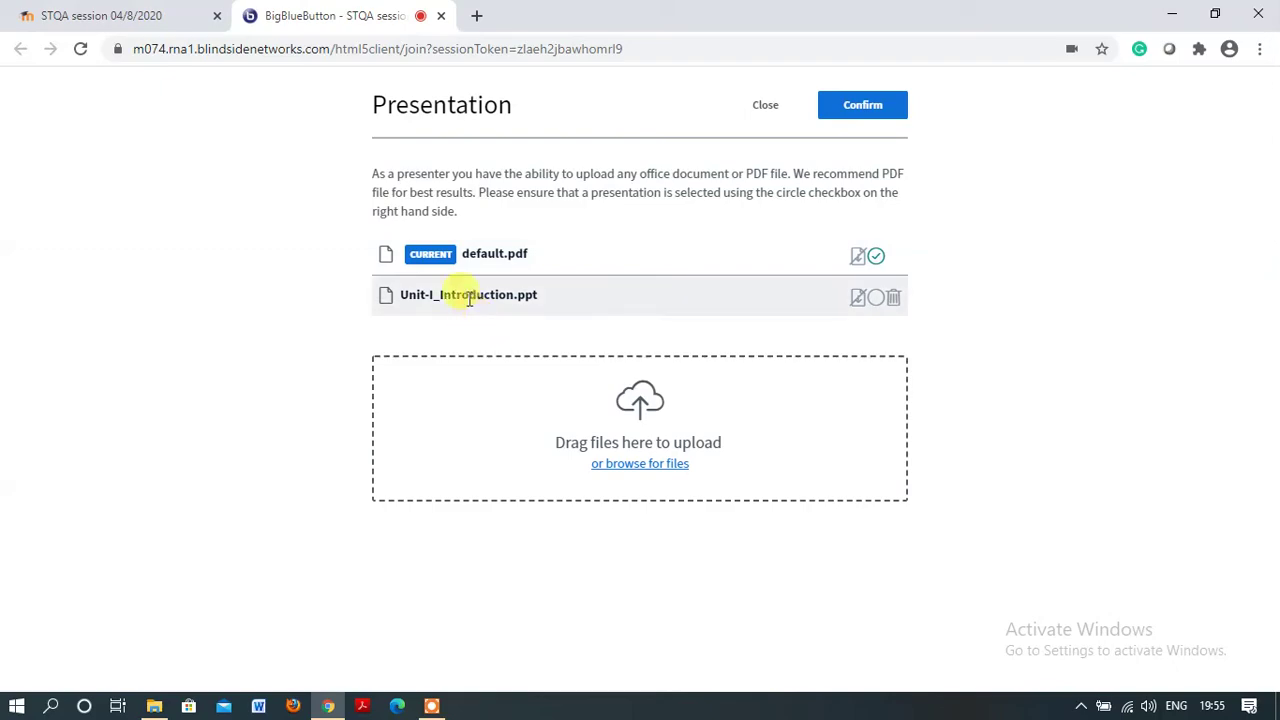
pyautogui.click(868, 106)
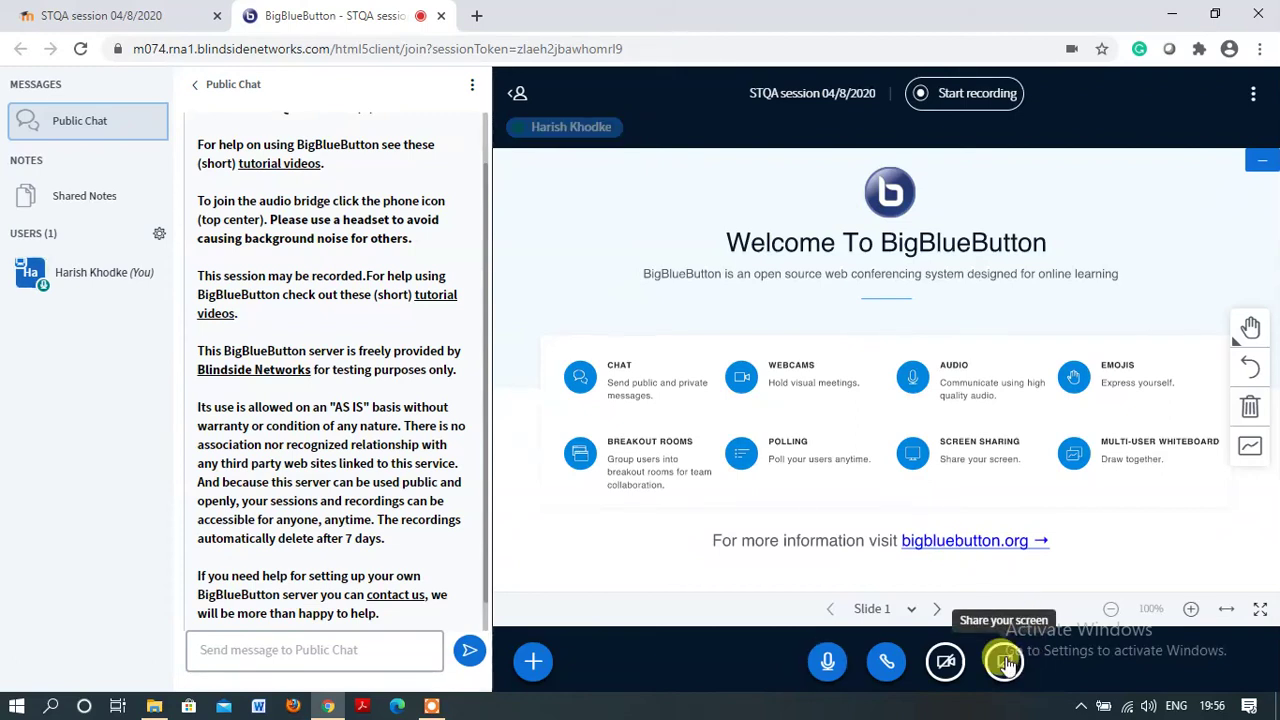
# Show slide 4 of the default presentation and return to slide 1.
pyautogui.click(1253, 97)
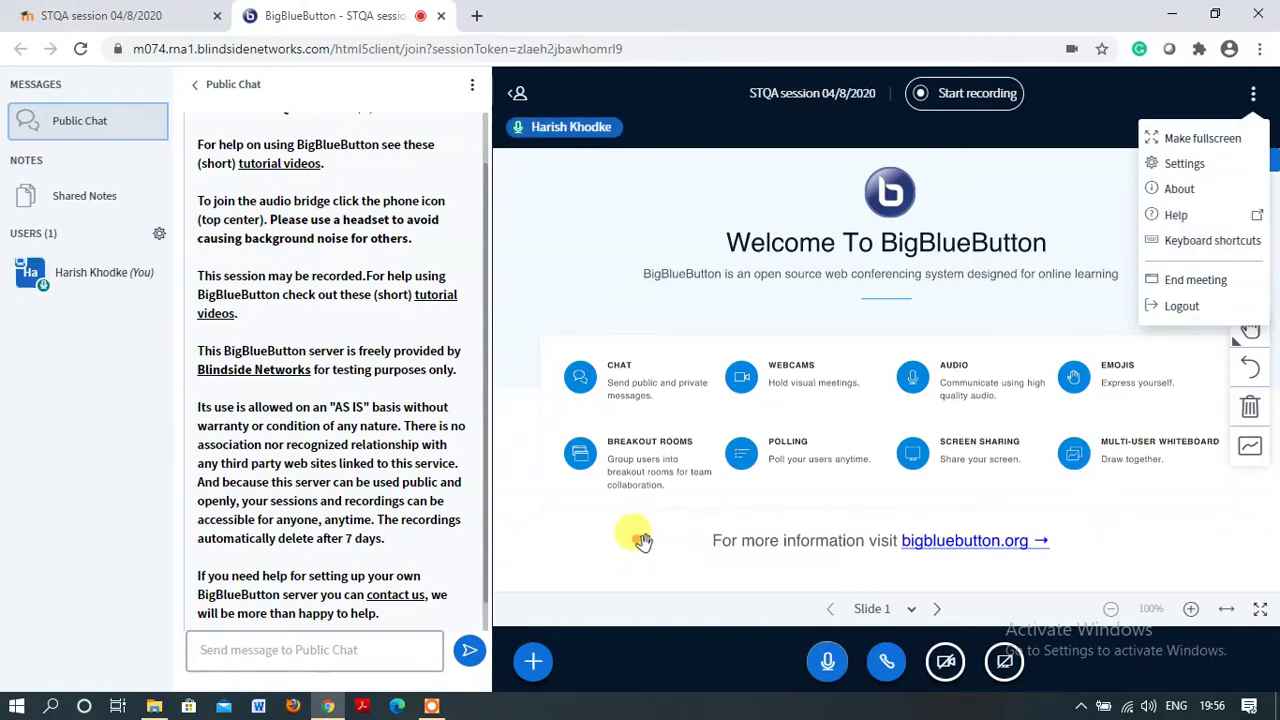
pyautogui.click(879, 611)
pyautogui.click(877, 610)
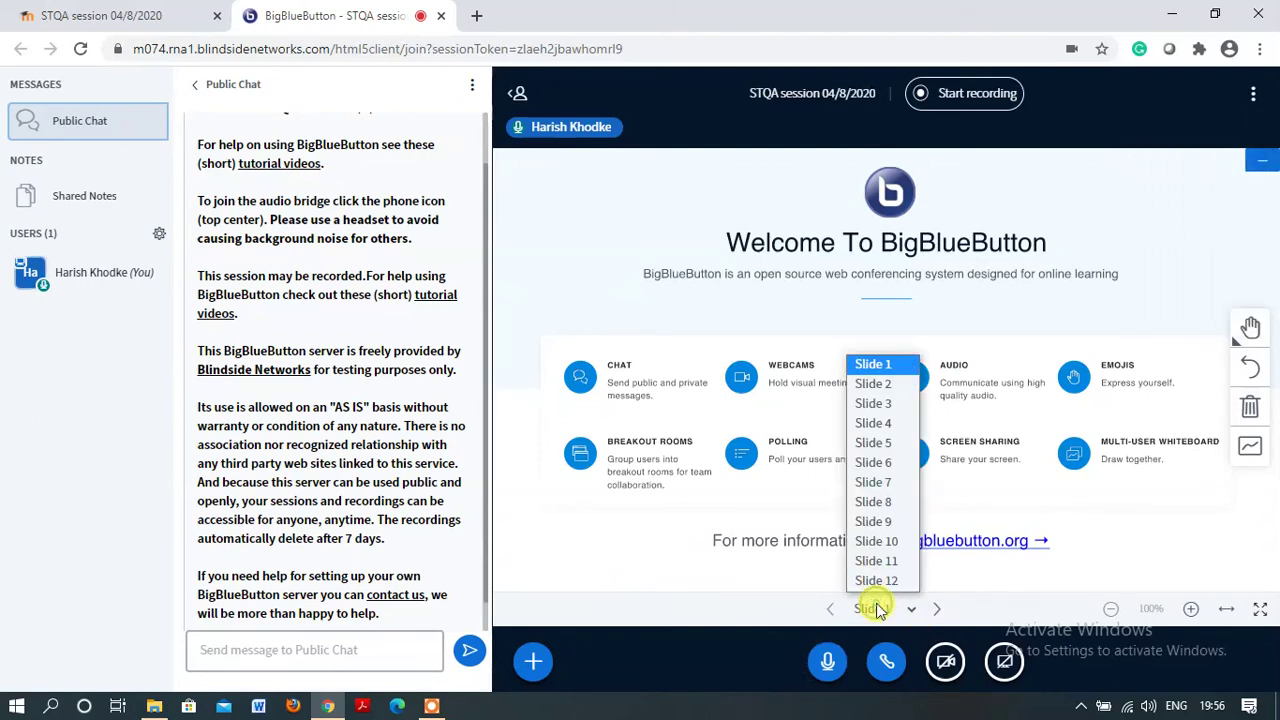
pyautogui.click(884, 368)
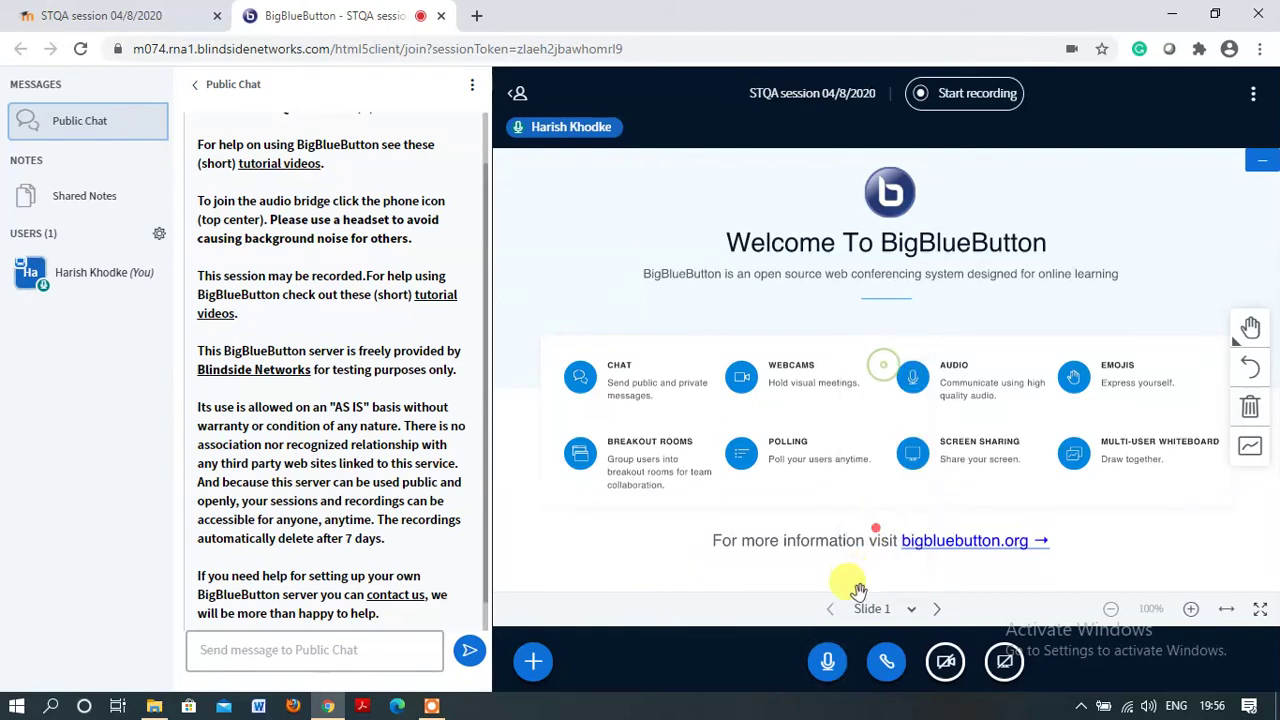
pyautogui.click(914, 609)
pyautogui.click(876, 432)
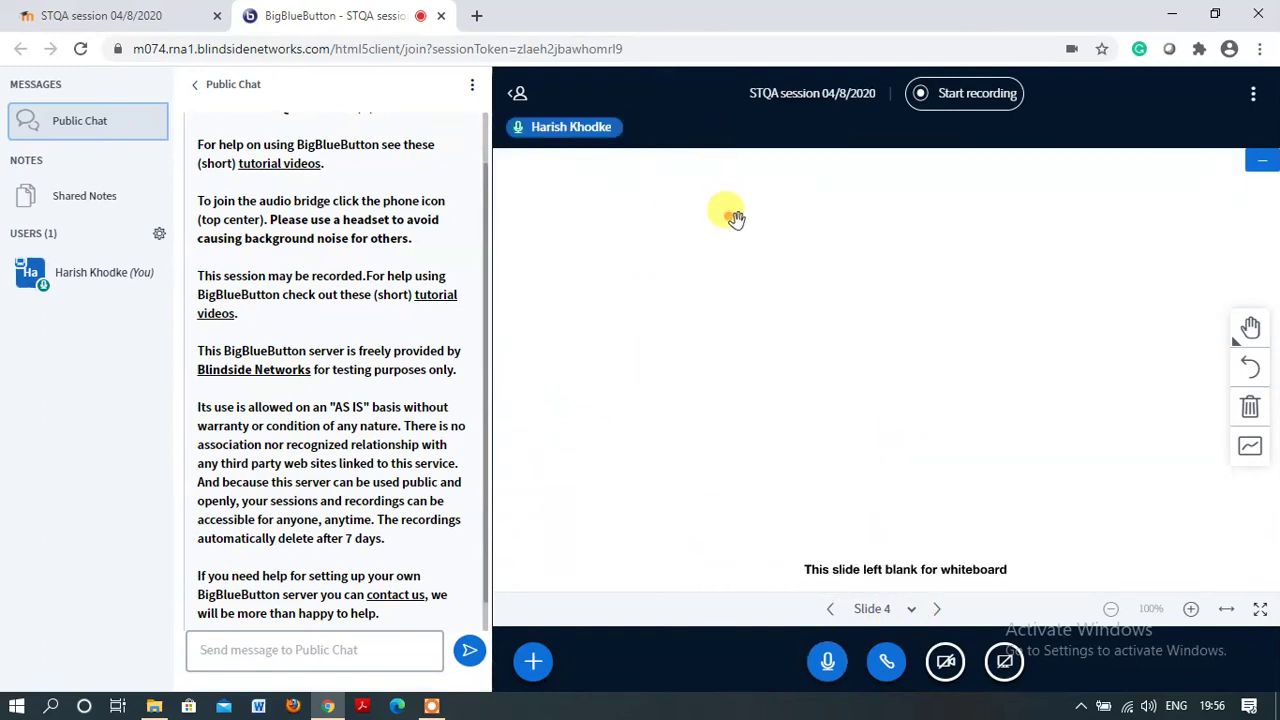
pyautogui.click(911, 609)
pyautogui.click(878, 366)
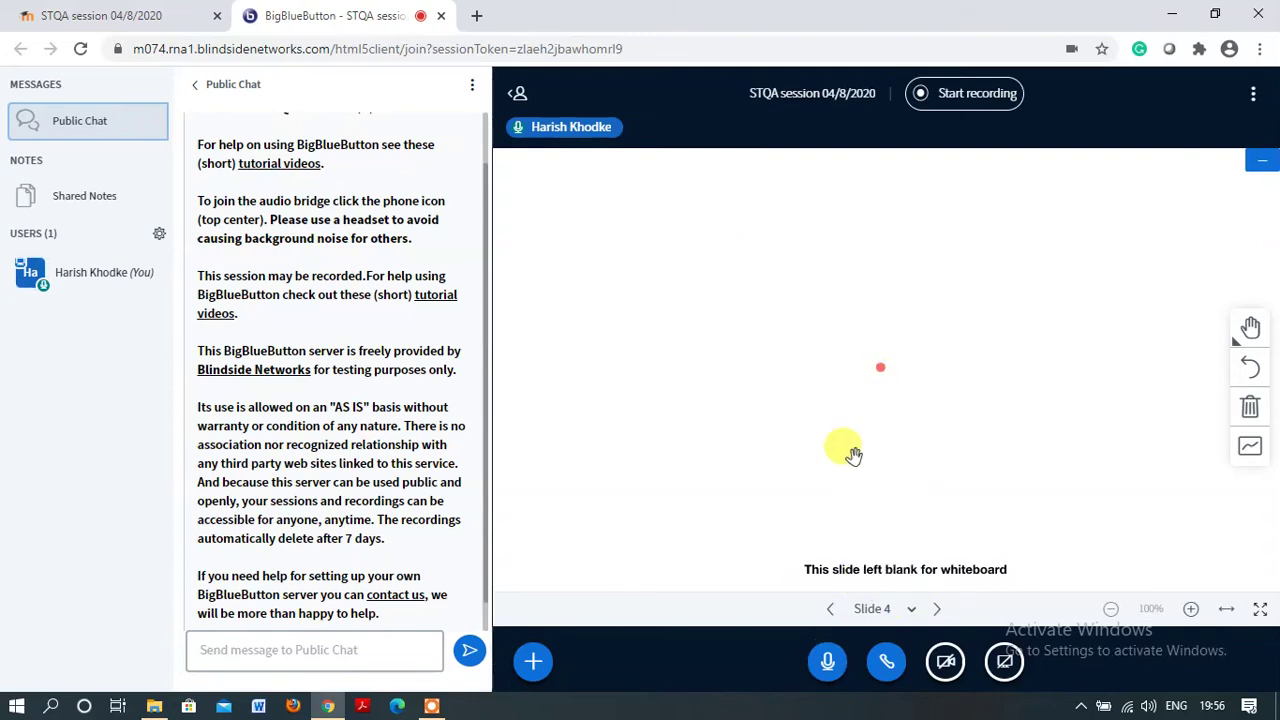
# Make the uploaded Unit-I_Introduction.ppt the current presentation of the session.
pyautogui.click(534, 662)
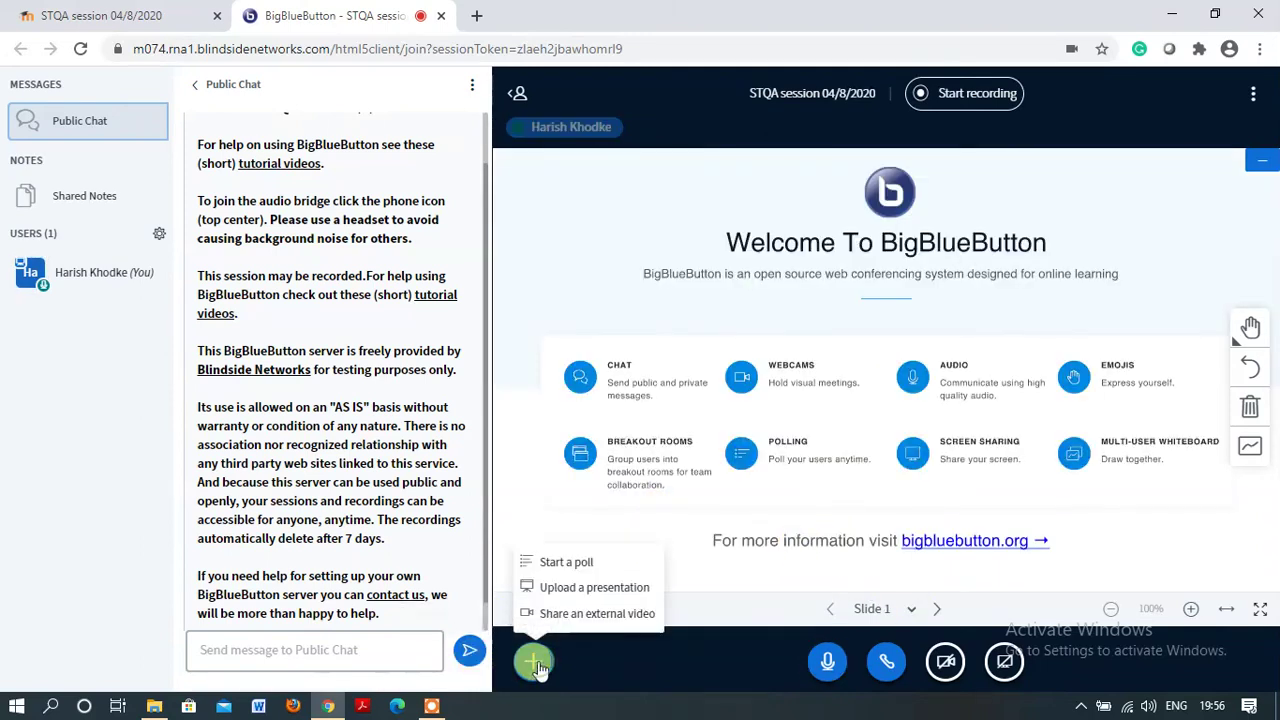
pyautogui.click(545, 588)
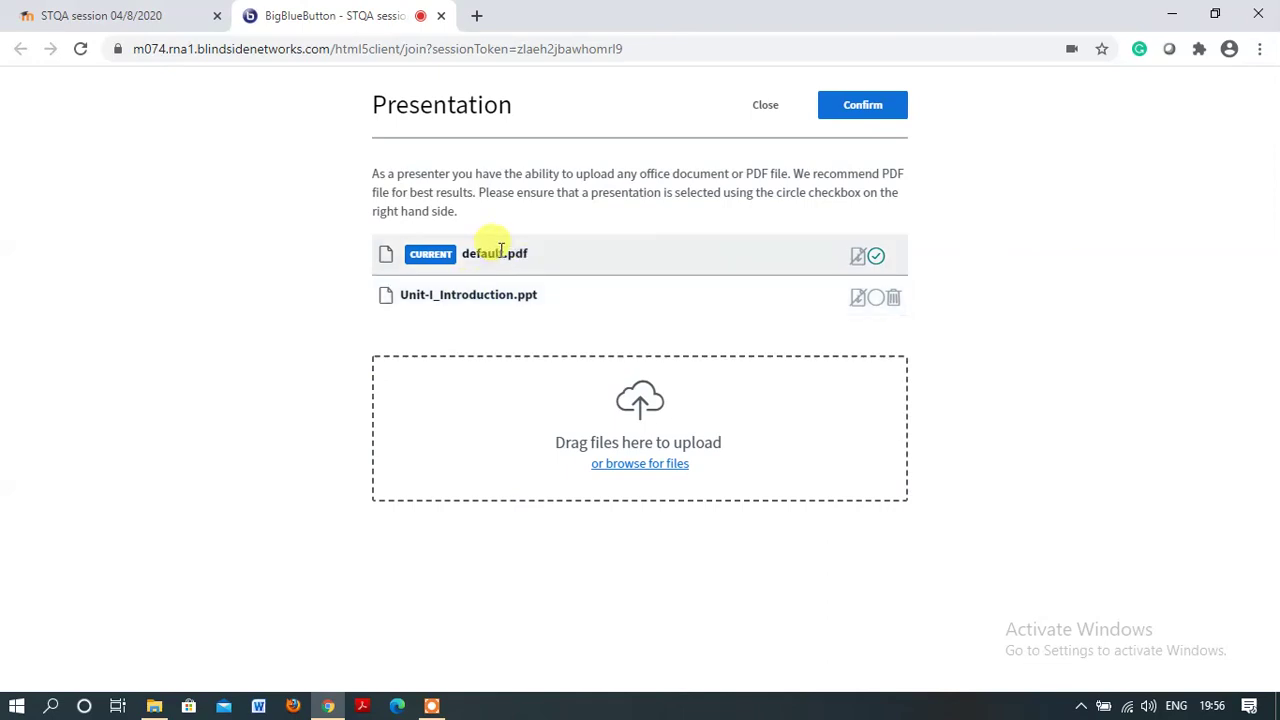
pyautogui.click(876, 297)
pyautogui.click(873, 110)
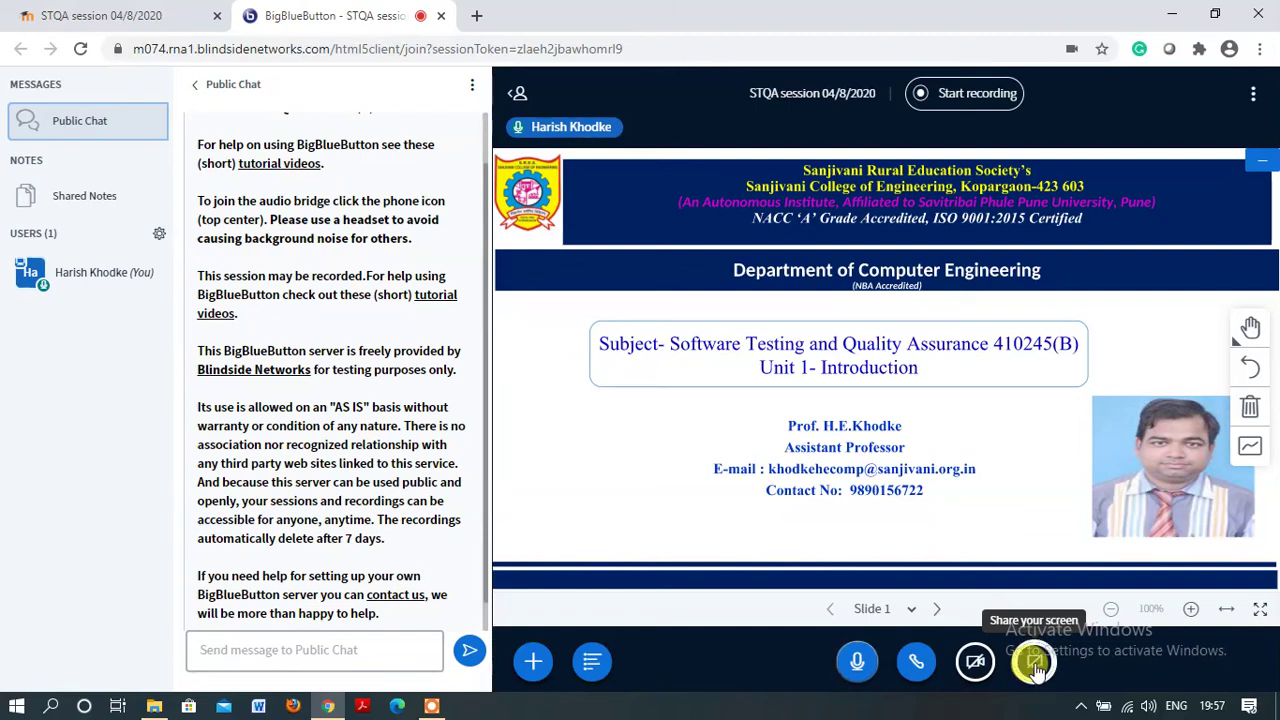
# Share the entire screen with the session participants.
pyautogui.click(1034, 663)
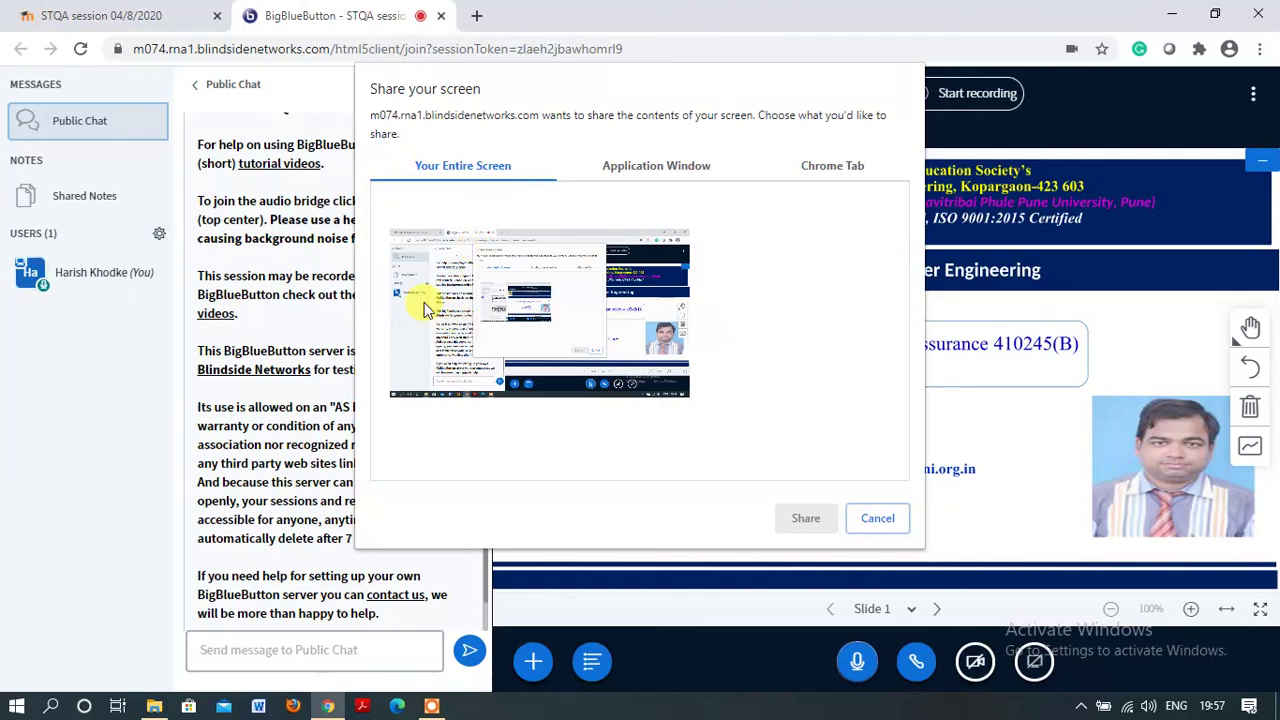
pyautogui.click(425, 308)
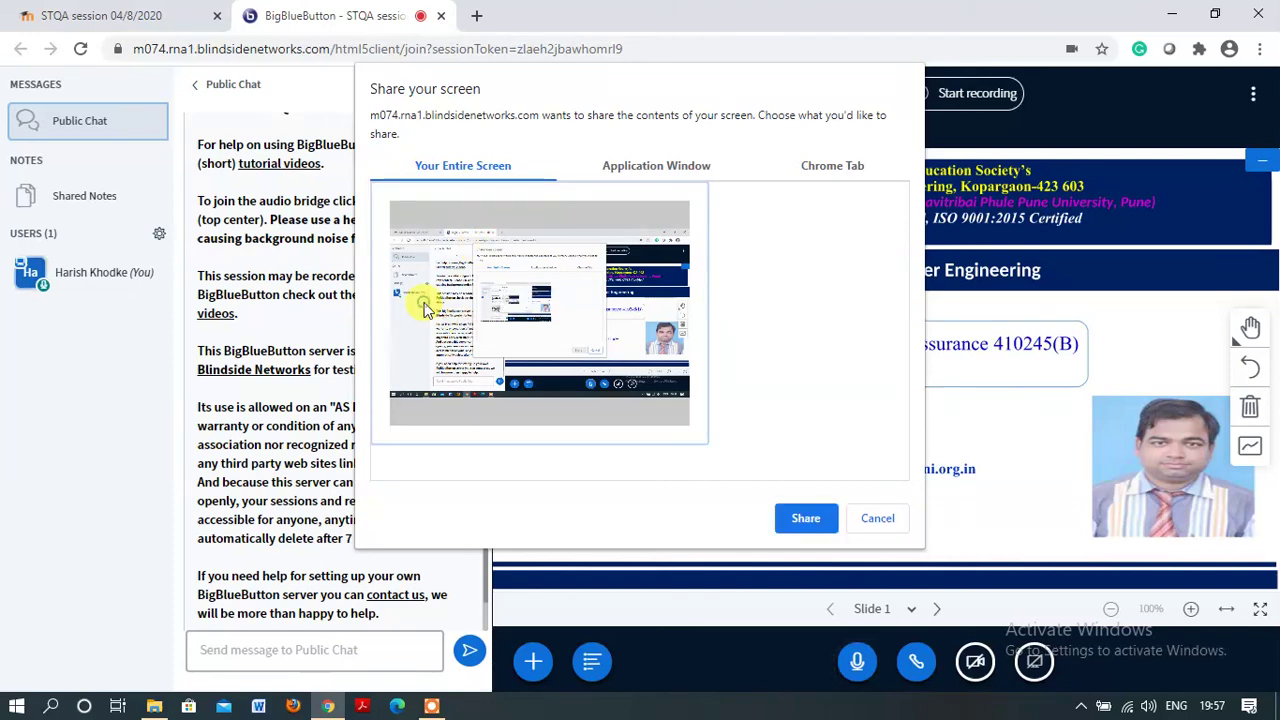
pyautogui.click(803, 517)
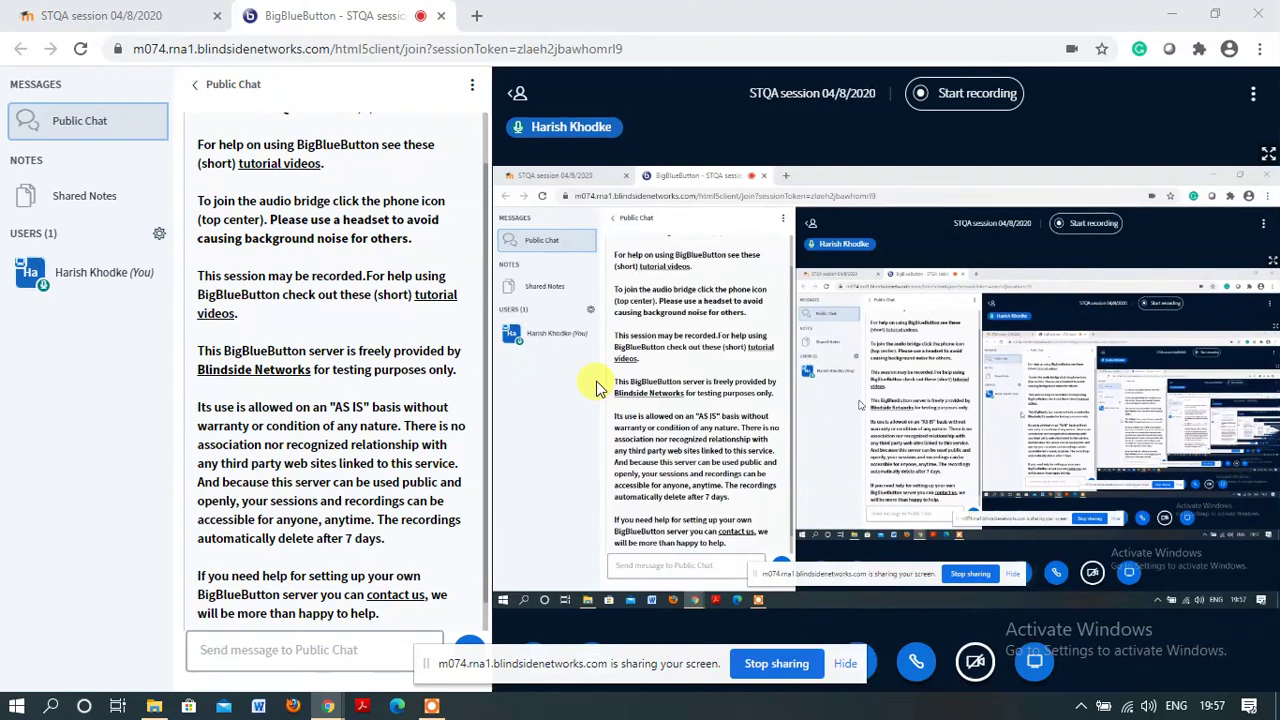
# Stop the screen share and log out of the online session without giving a feedback rating.
pyautogui.click(770, 665)
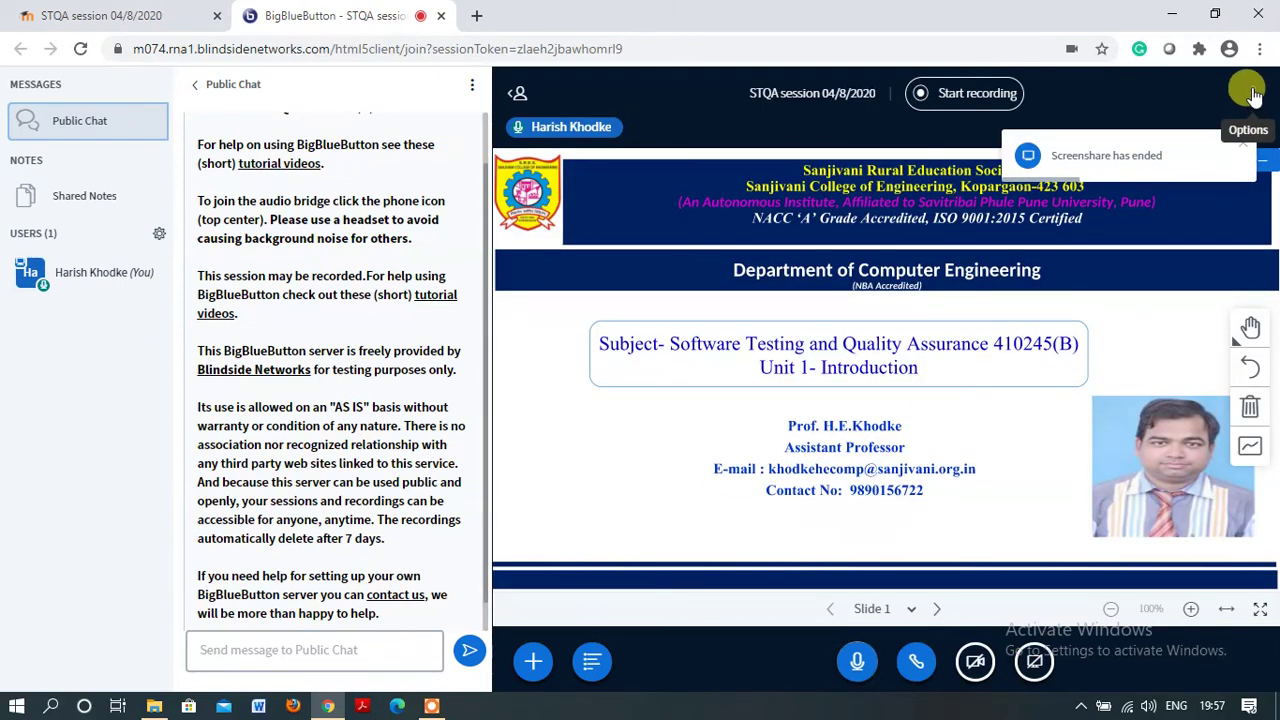
pyautogui.click(1255, 95)
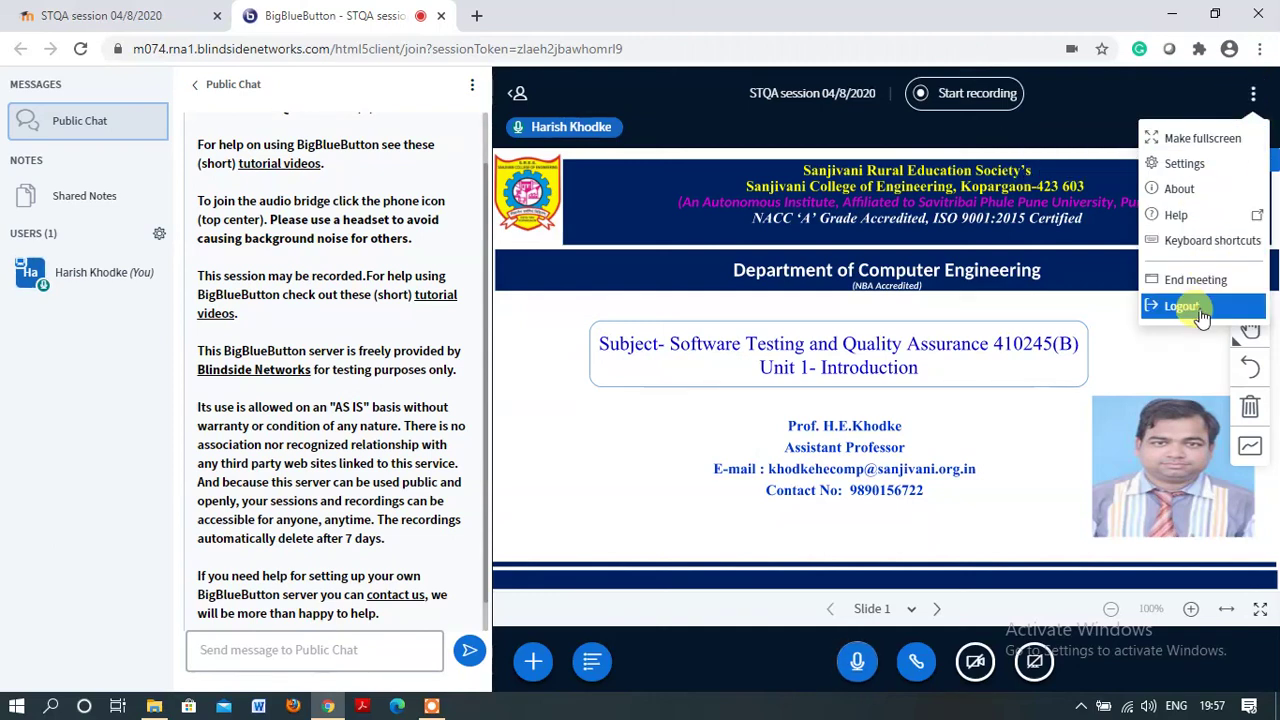
pyautogui.click(1183, 306)
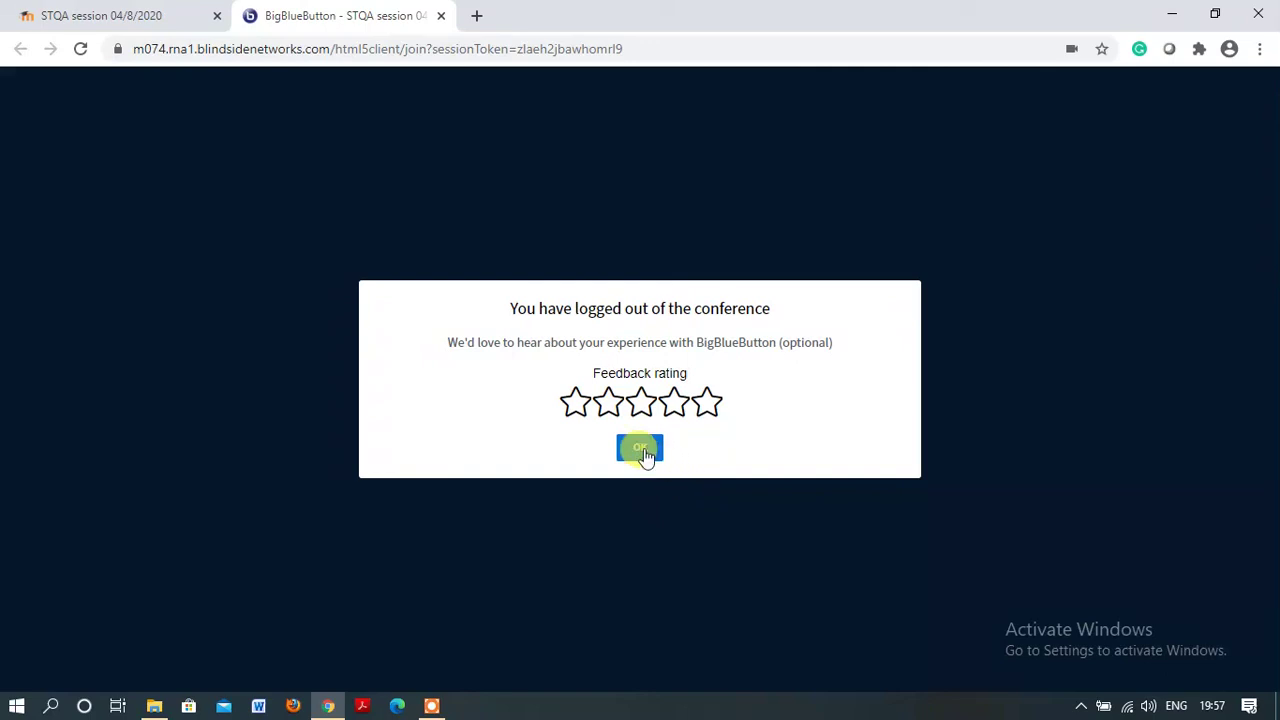
pyautogui.click(641, 448)
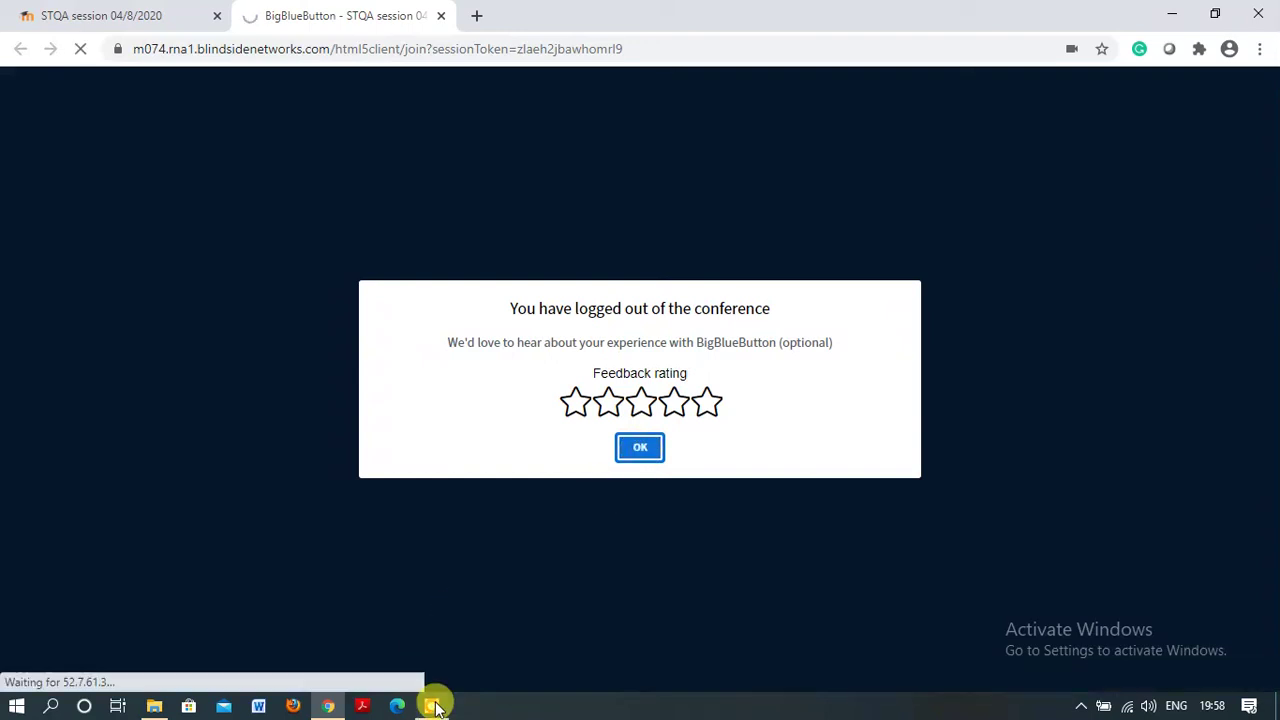
pyautogui.click(431, 705)
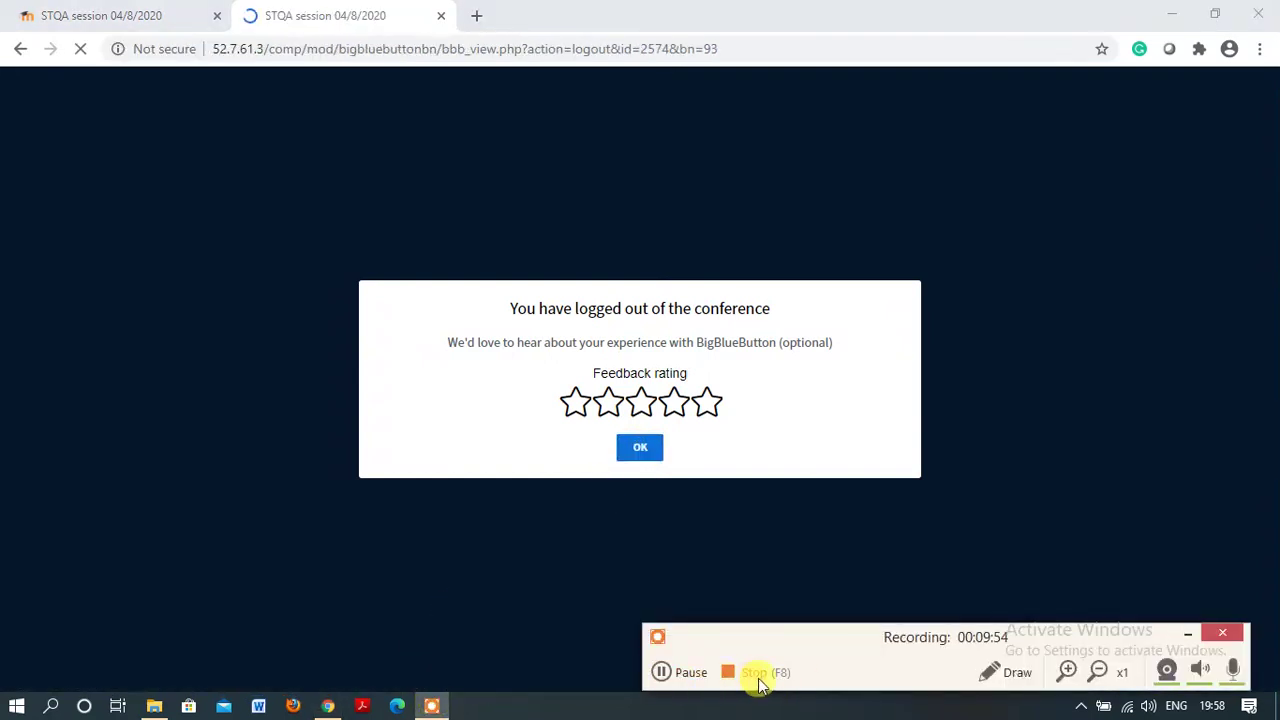